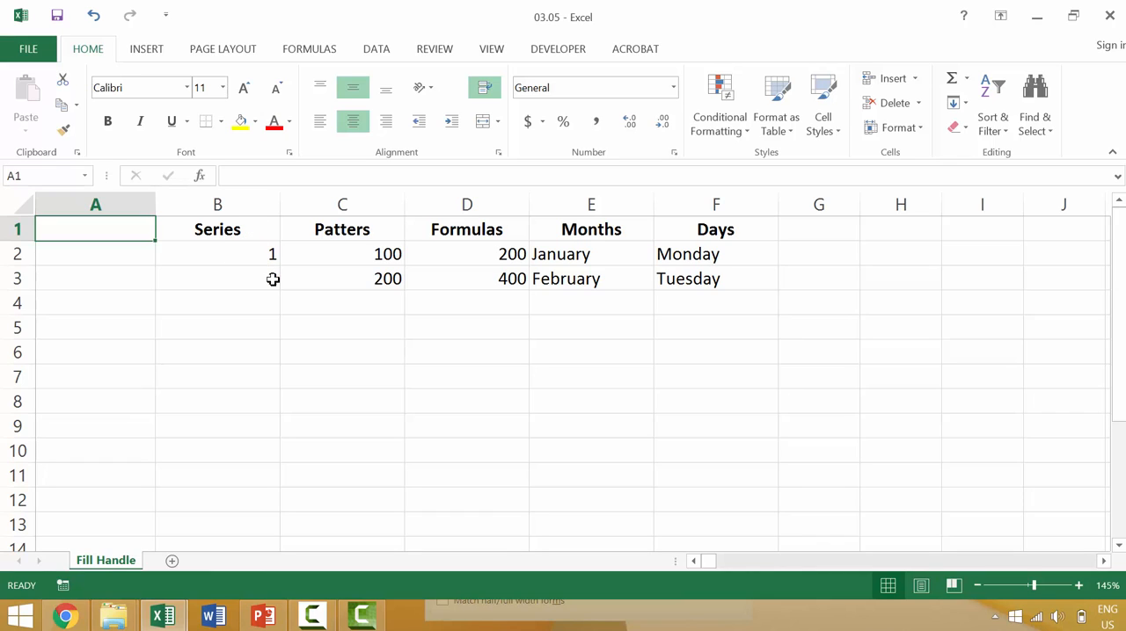
Extend the 1, 2 series in the Series column down through B9 using the fill handle.
left_click(271, 276)
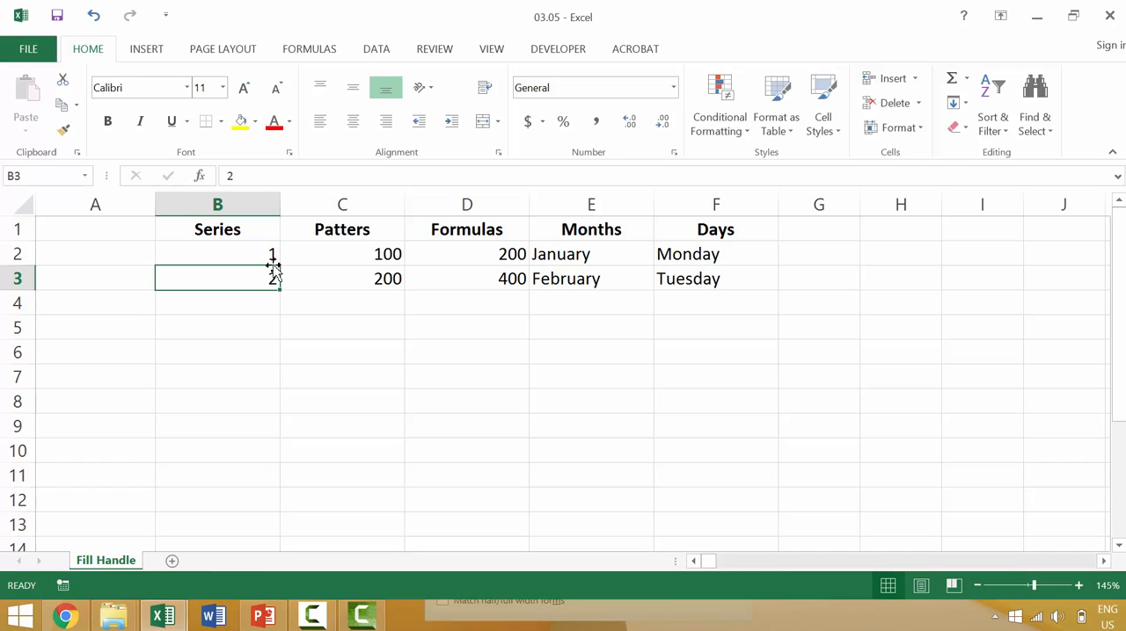
left_click_drag(271, 253, 279, 285)
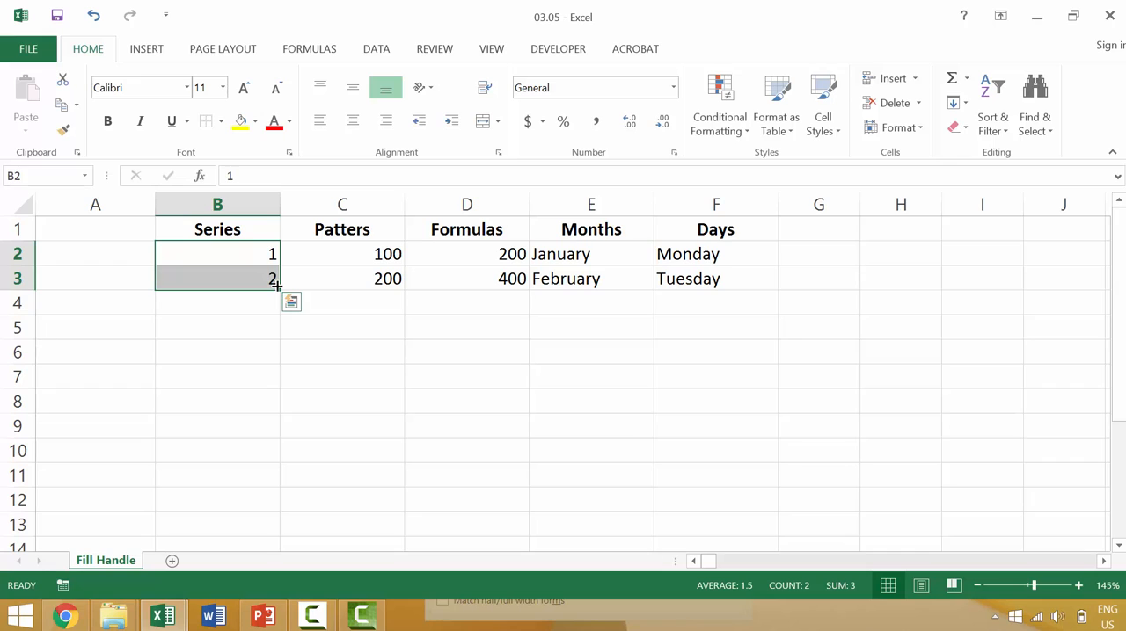
left_click_drag(277, 286, 276, 315)
left_click(276, 325)
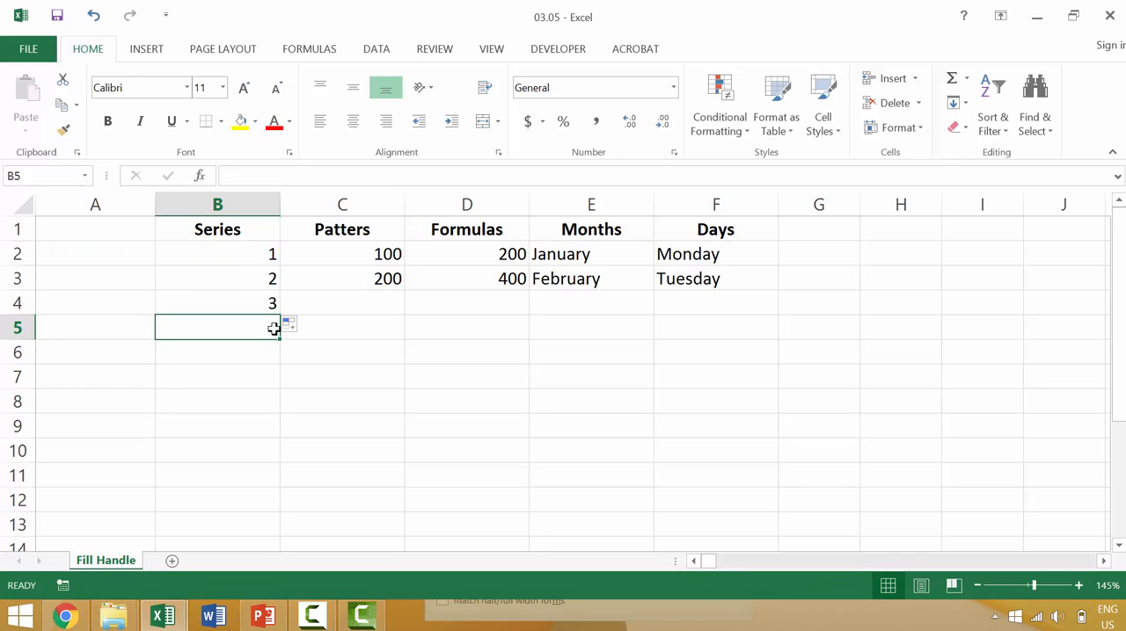
left_click_drag(269, 258, 273, 380)
Fill down through row 9 from only the first cell of the Series and Patters columns, copying 1 and 100.
left_click(266, 249)
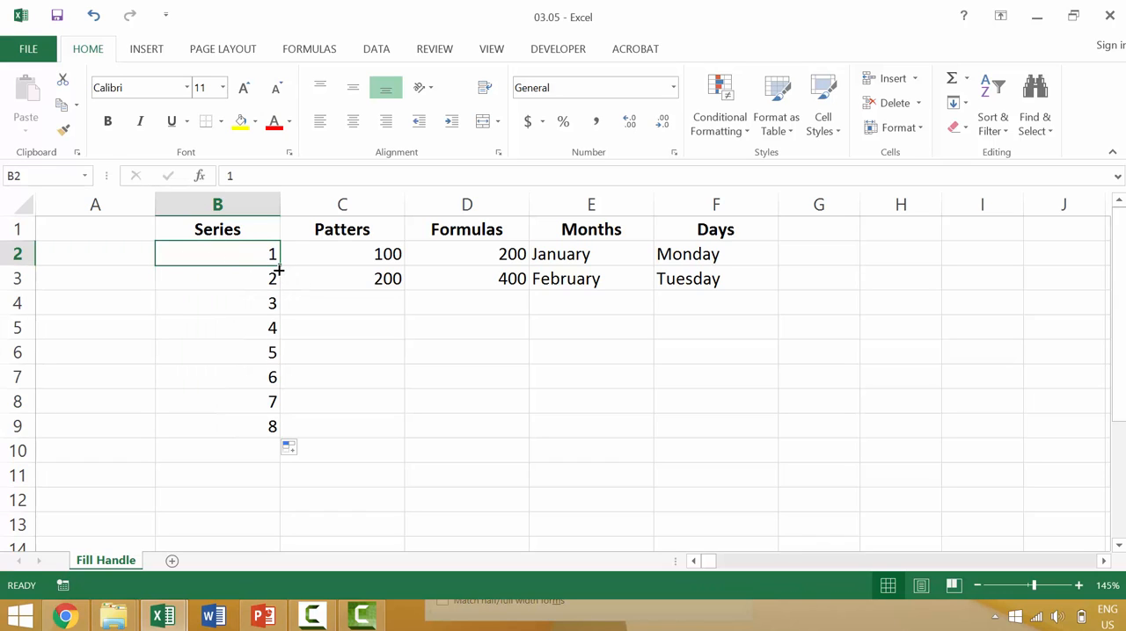
double_click(278, 267)
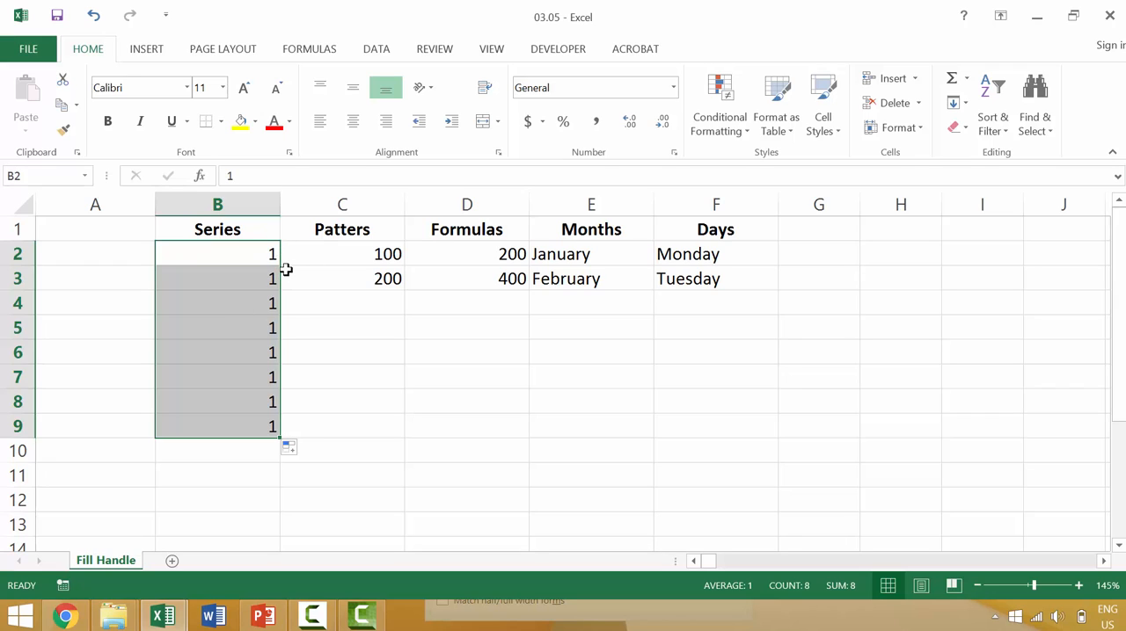
left_click(273, 256)
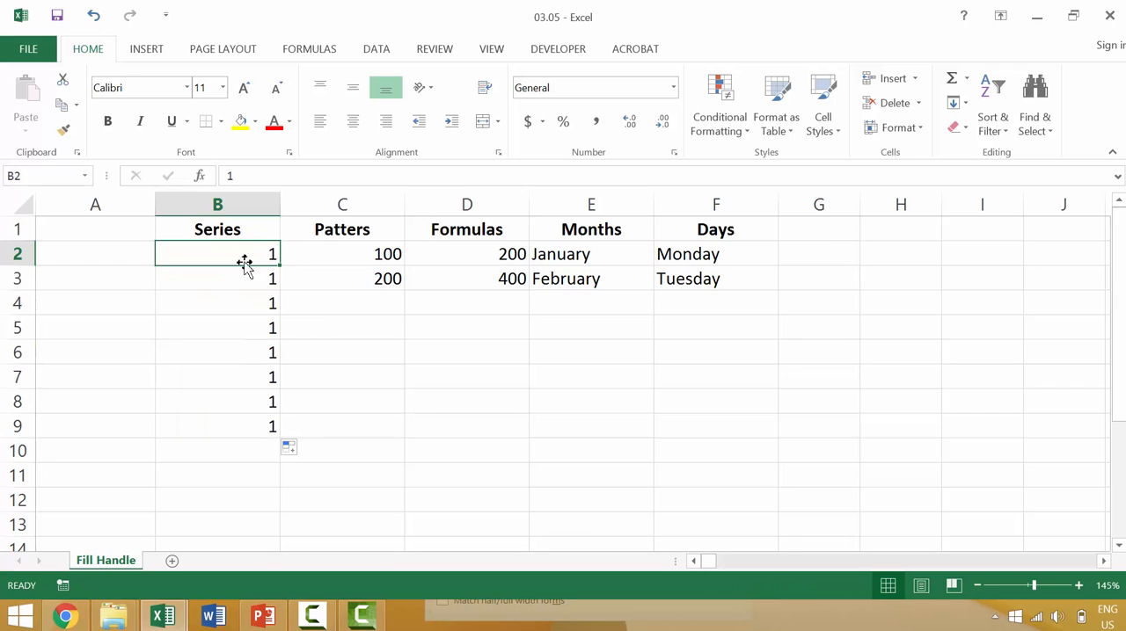
left_click(370, 253)
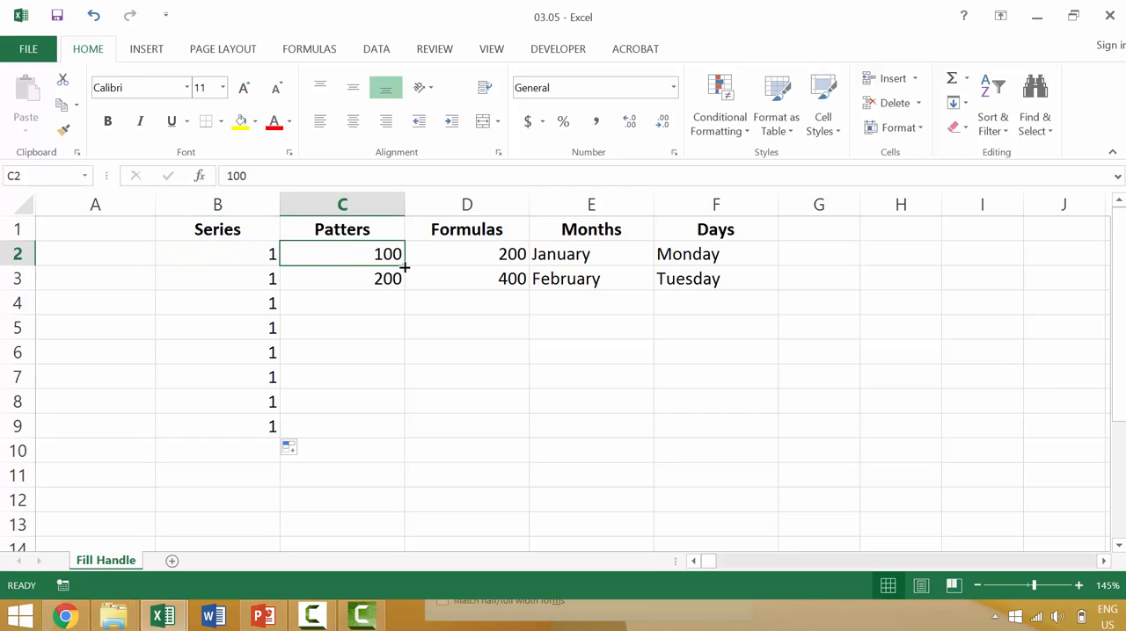
left_click_drag(405, 268, 383, 429)
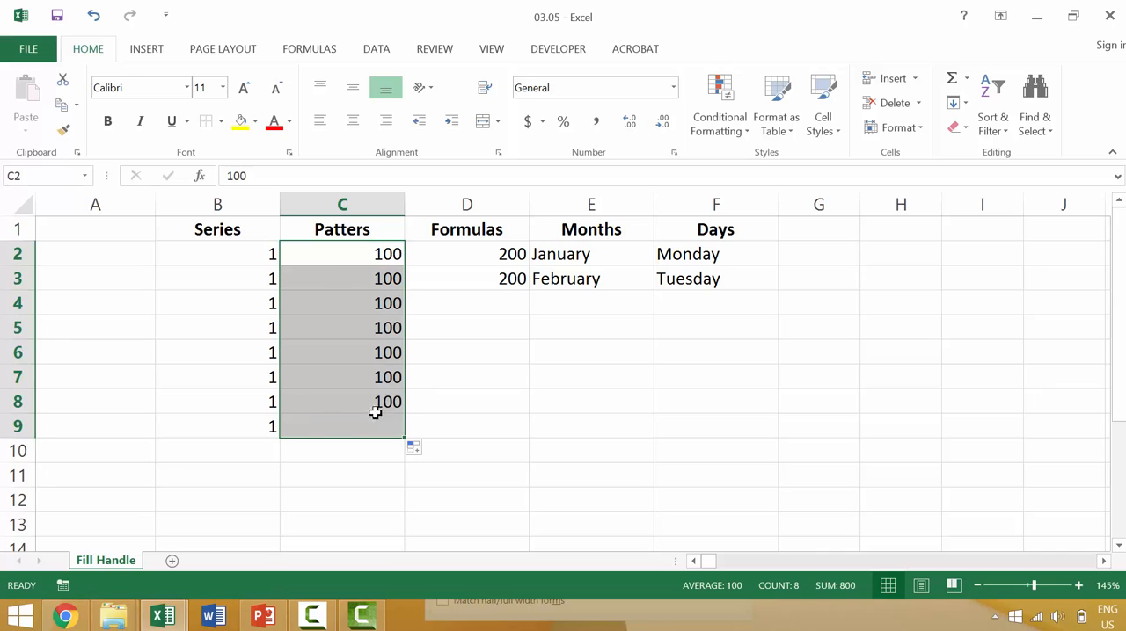
Enter 1 and 2 in B2 and B3 and fill the series down through B13.
left_click(252, 255)
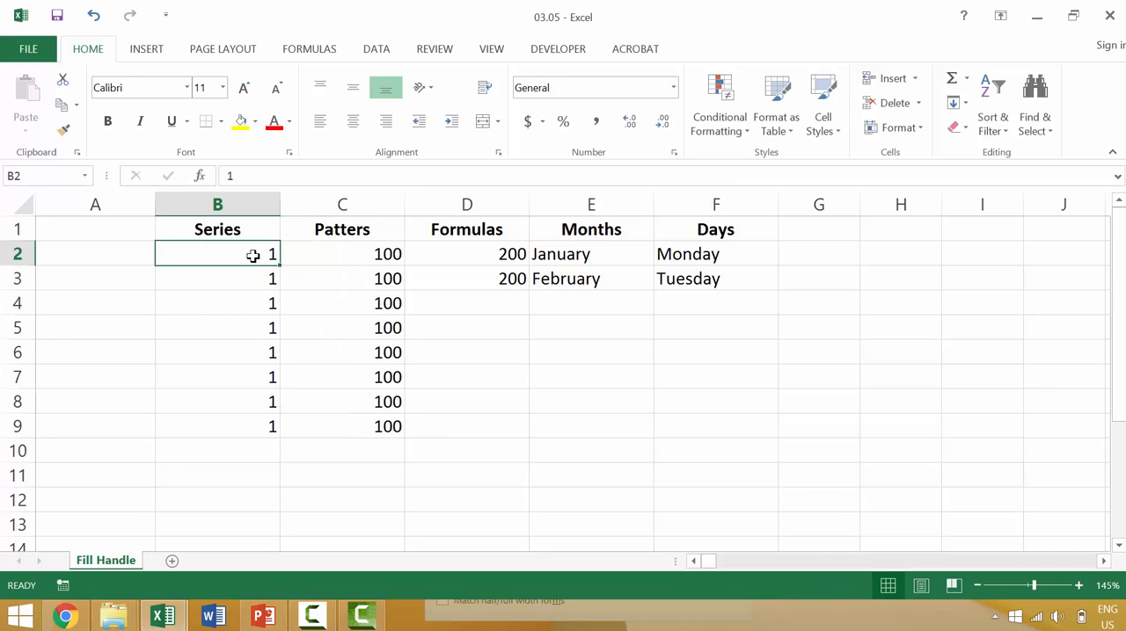
type("1")
key("Return")
type("2")
key("Return")
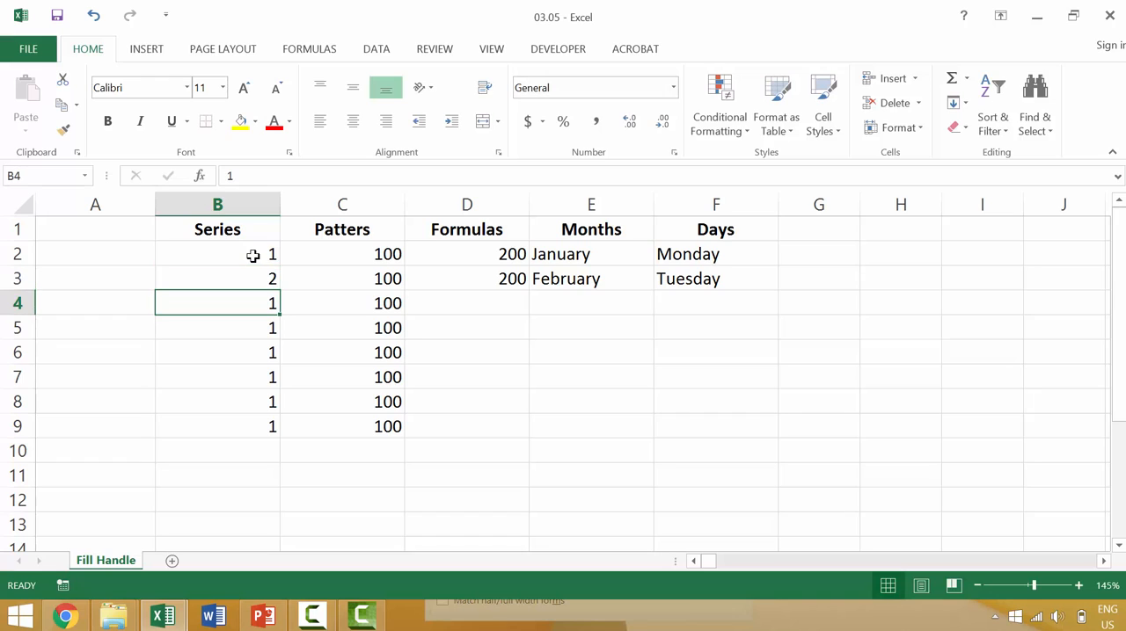
left_click_drag(262, 256, 251, 525)
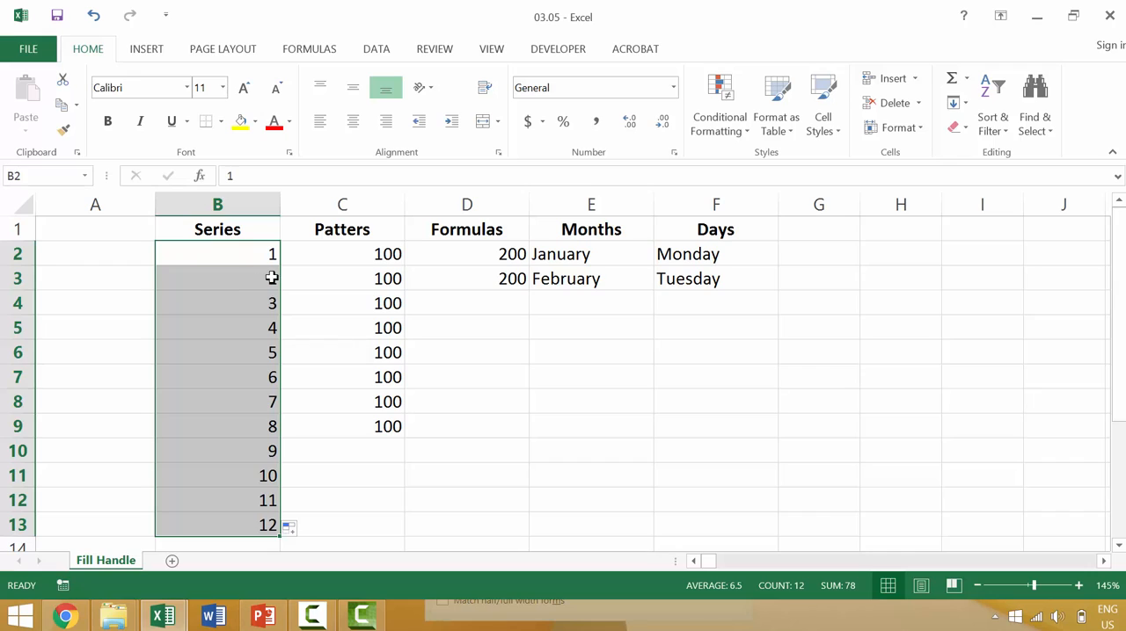
Enter the pattern values 100, 150 and 200 in cells C2 to C4 of the Patters column.
left_click(314, 255)
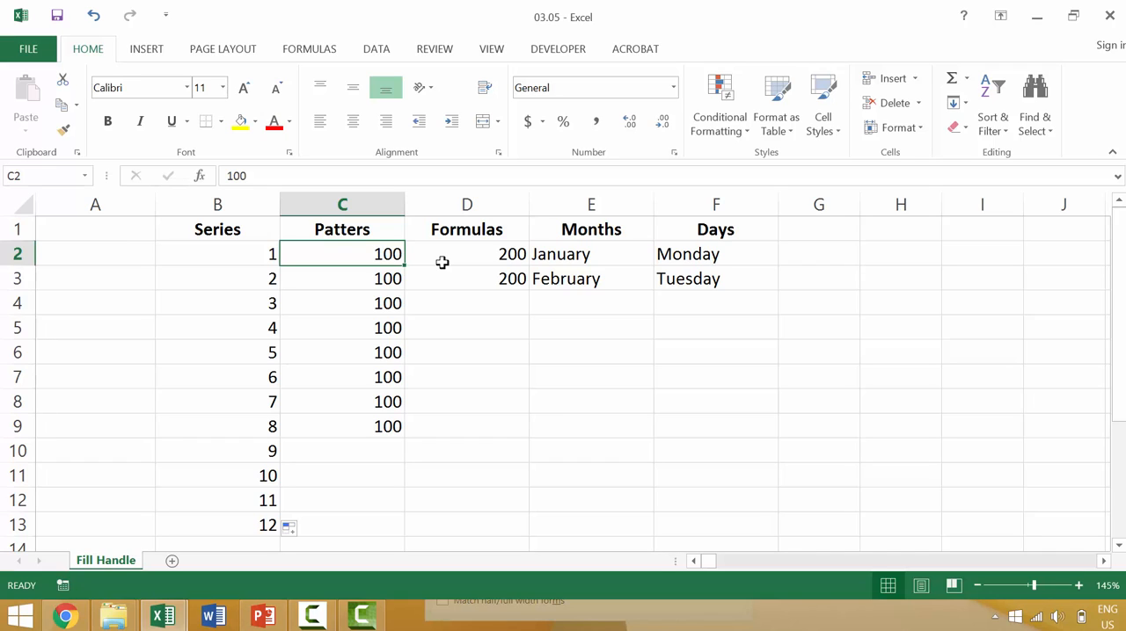
type("1")
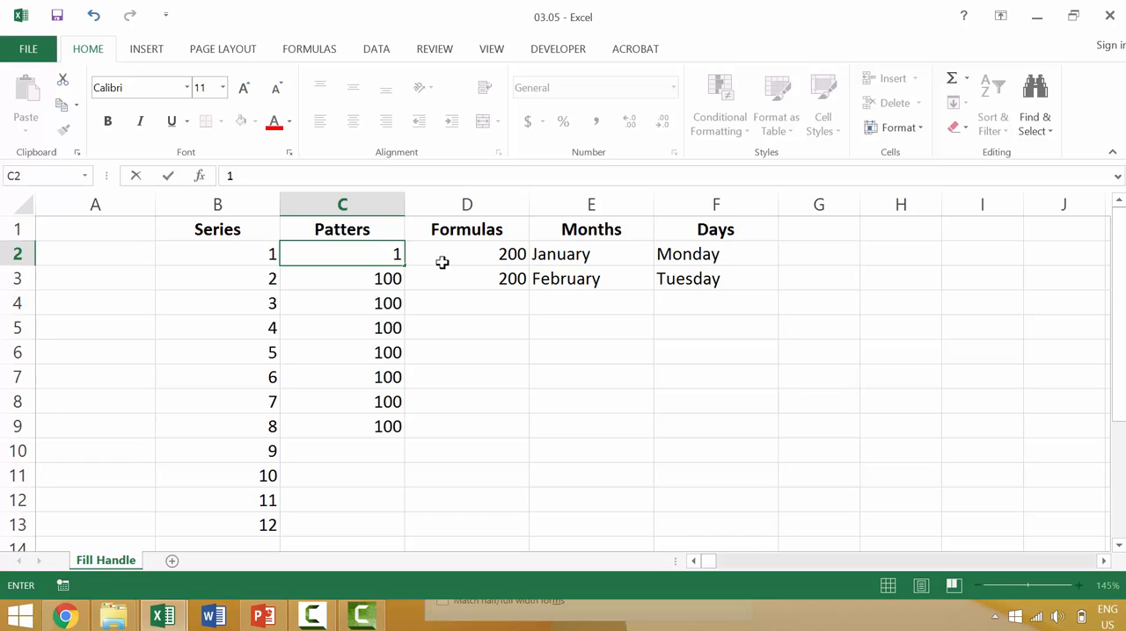
type("00")
key("Return")
type("150")
key("Return")
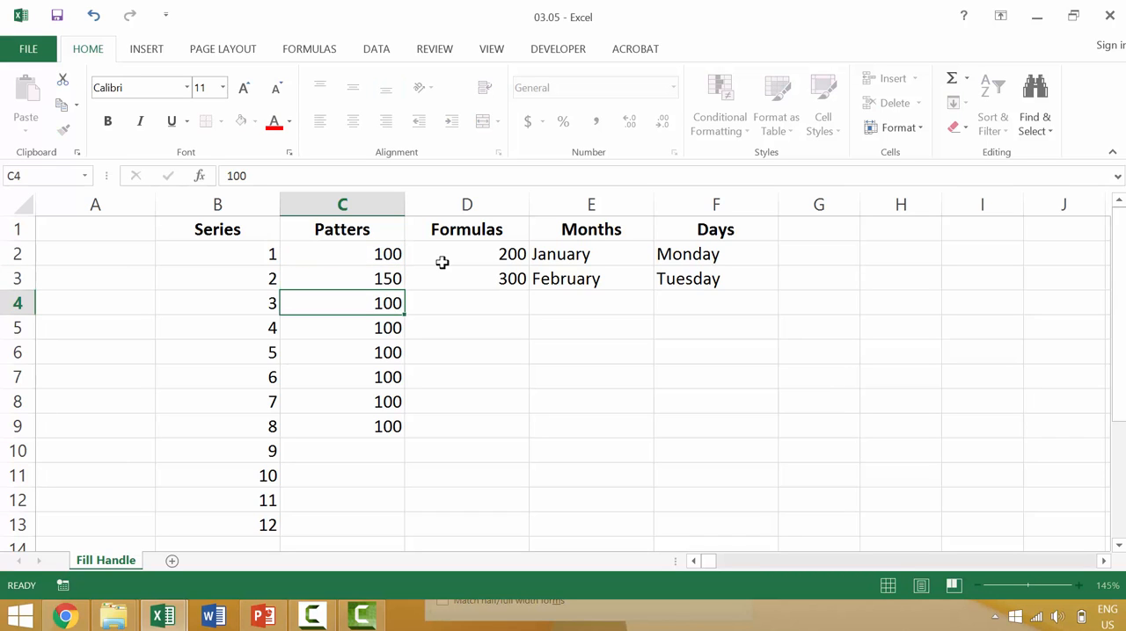
type("200")
key("Return")
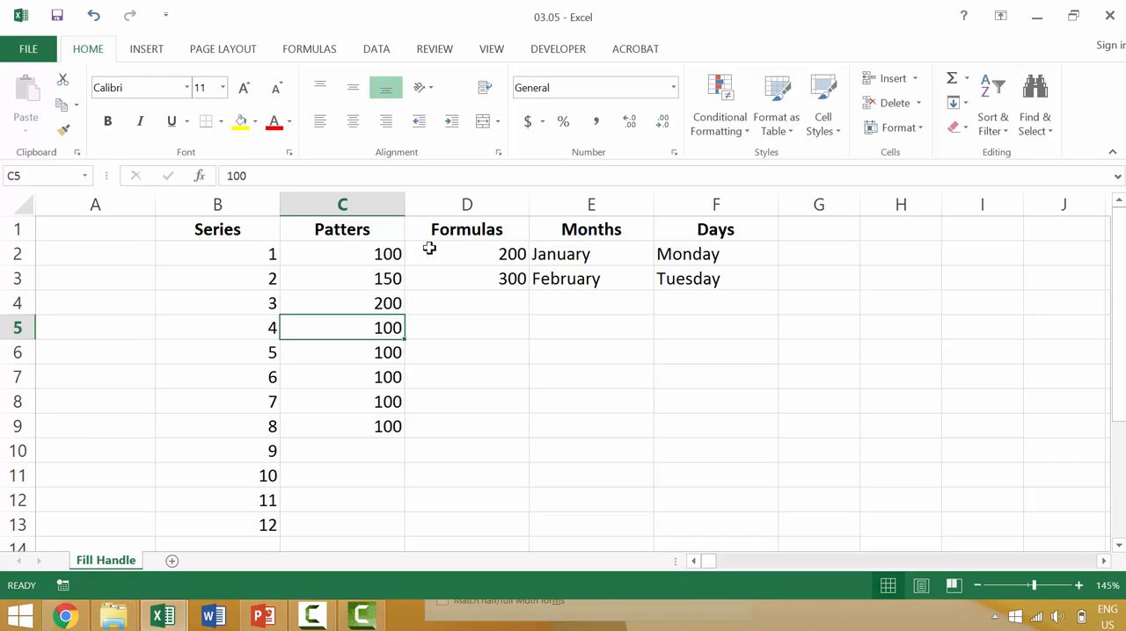
Extend the pattern in C2:C4 down through C13 with the fill handle.
left_click(394, 252)
left_click(391, 302, "shift")
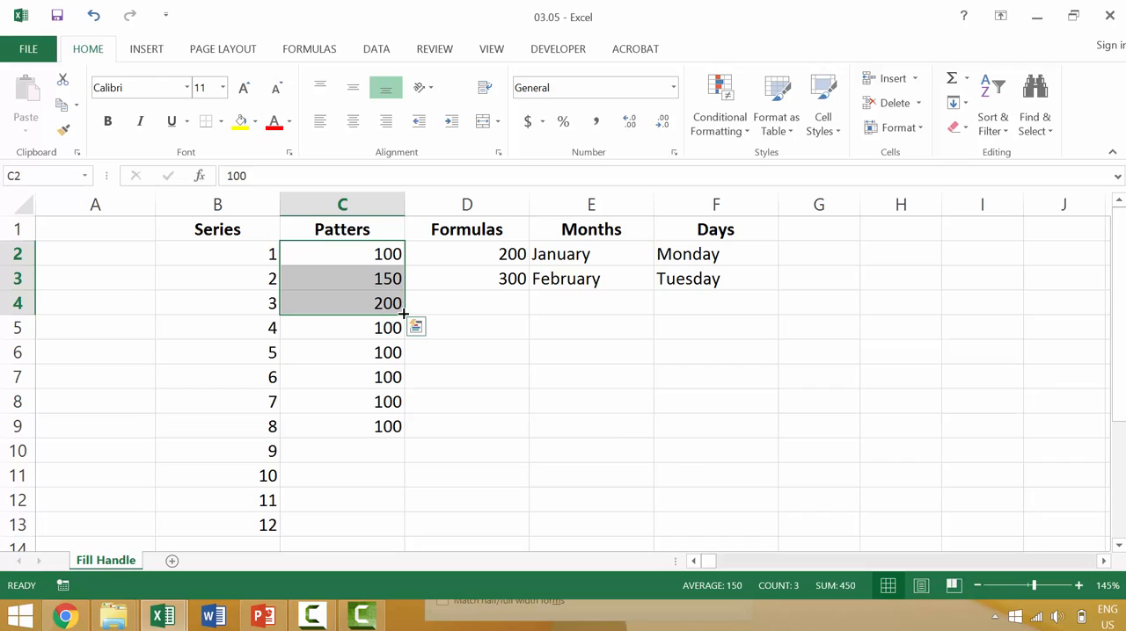
left_click_drag(405, 315, 404, 527)
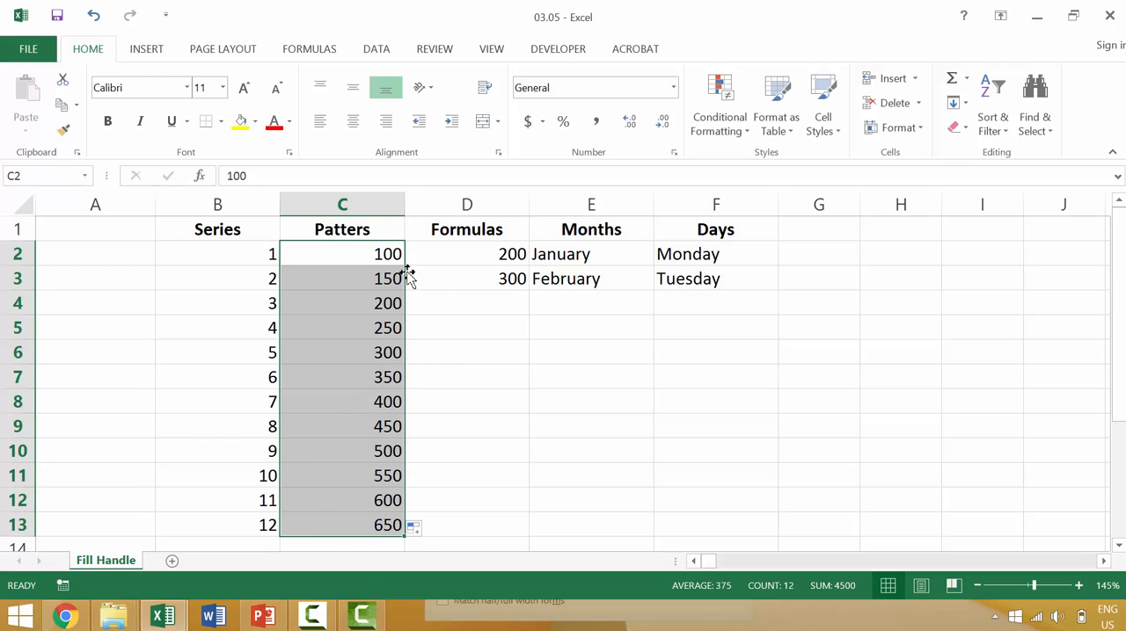
left_click(196, 230)
left_click(345, 227)
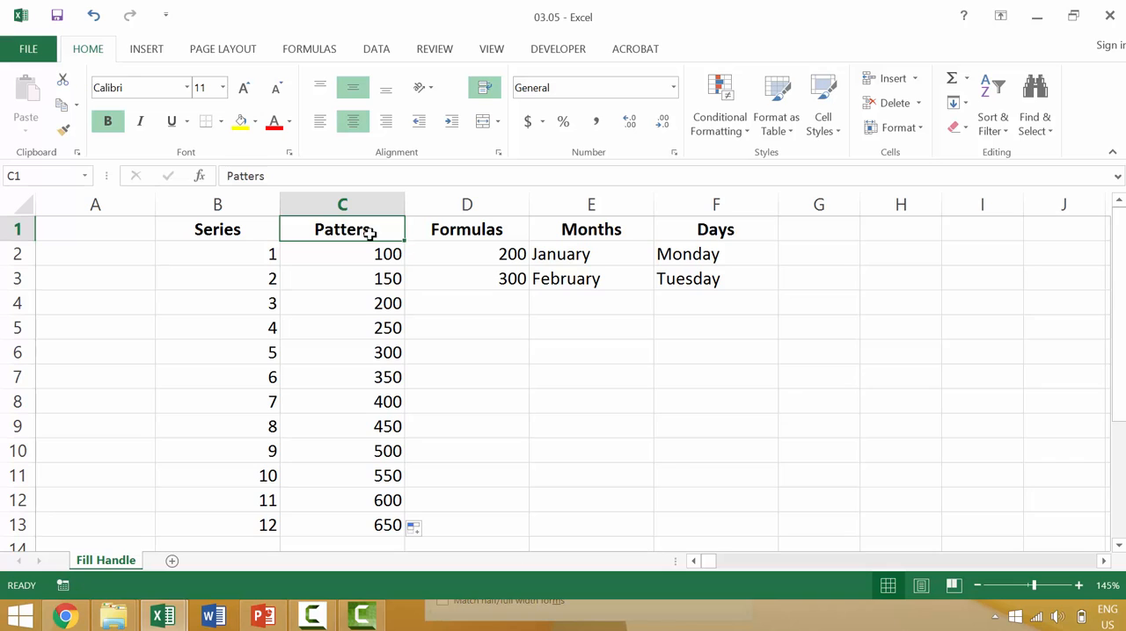
Enter the letters A, B and C in cells A2 to A4.
left_click(119, 256)
type("A")
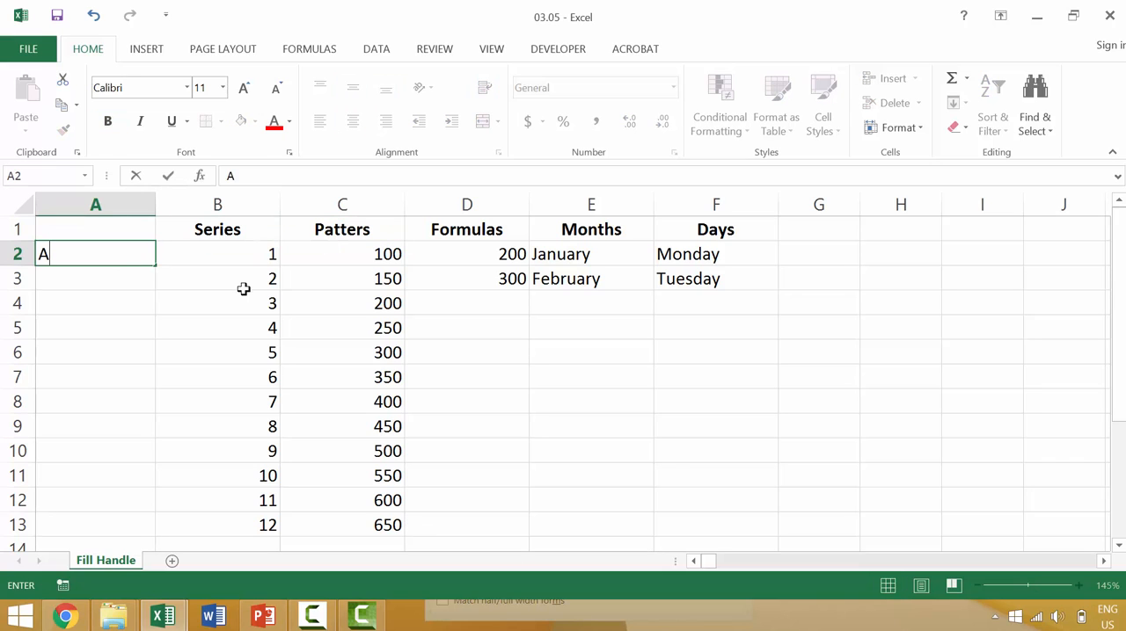
key("Return")
type("B")
key("Return")
type("C")
key("Return")
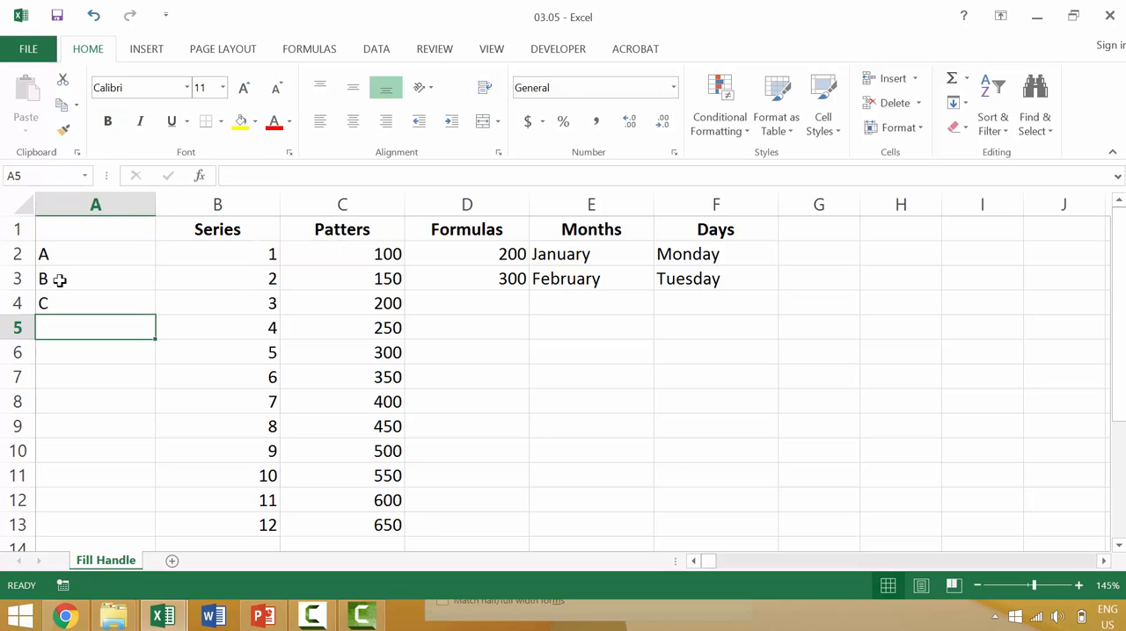
Try filling the letters in A2:A4 down to A5, and replace the content of A5 with D.
left_click_drag(73, 253, 140, 514)
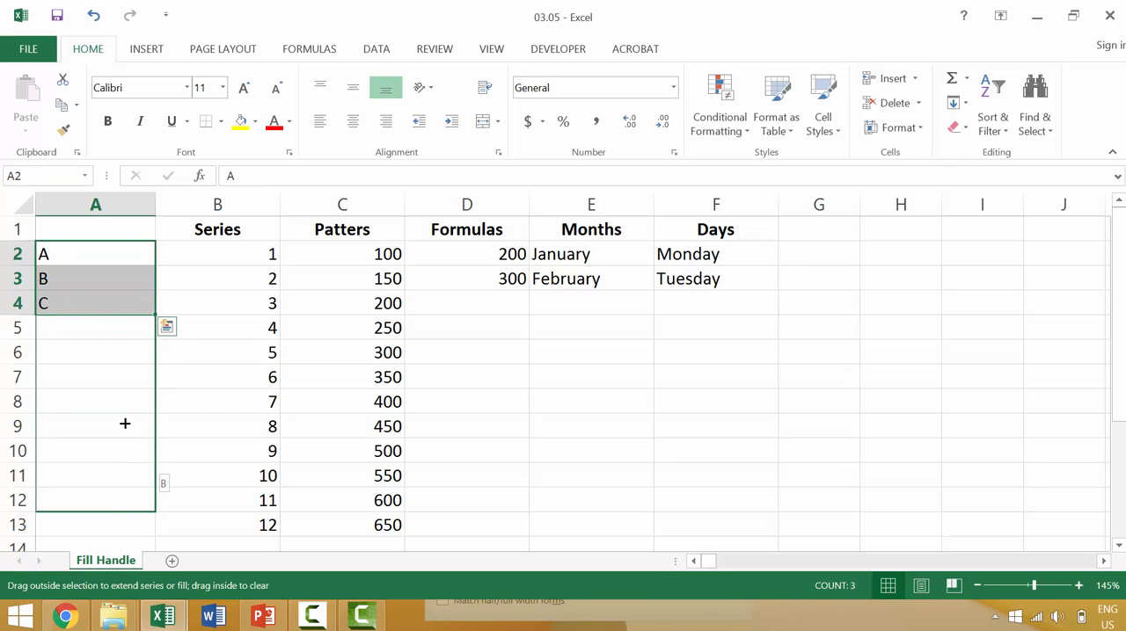
left_click_drag(125, 424, 110, 339)
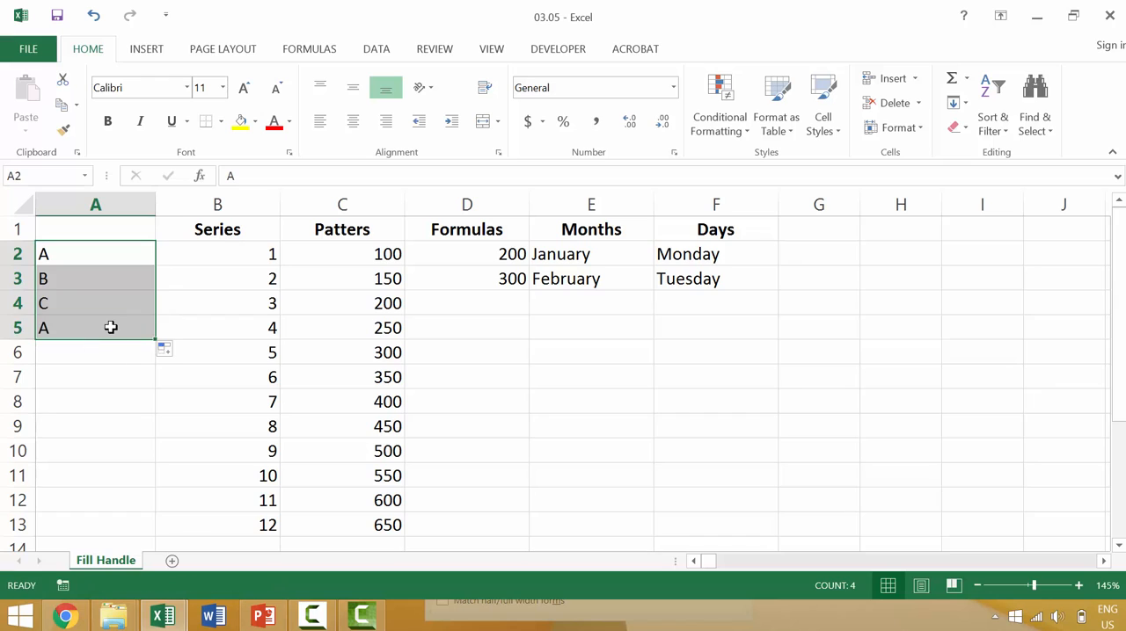
left_click(111, 329)
type("D")
Fill the letters A to D down through A11 and clear the contents of A2:A11.
left_click(103, 255)
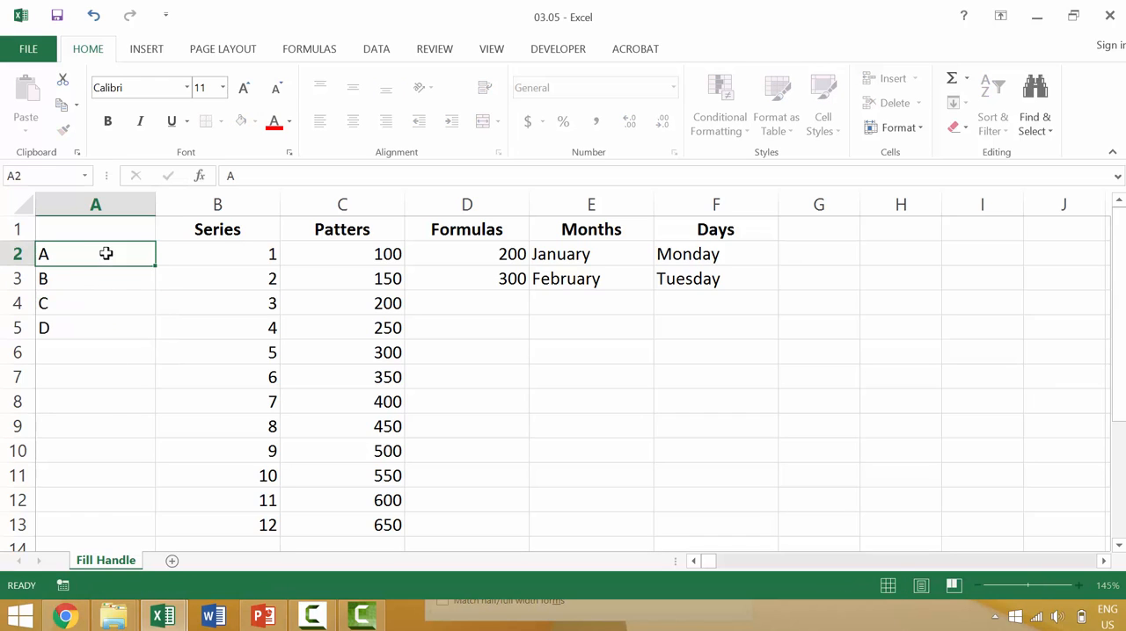
left_click(116, 334, "shift")
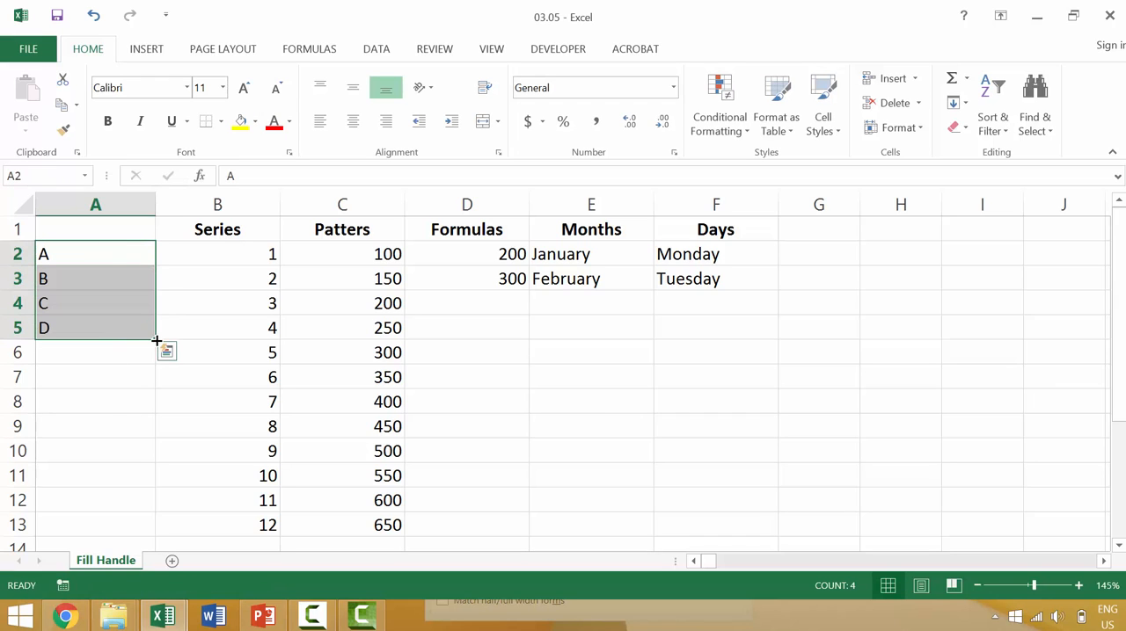
left_click_drag(155, 341, 145, 479)
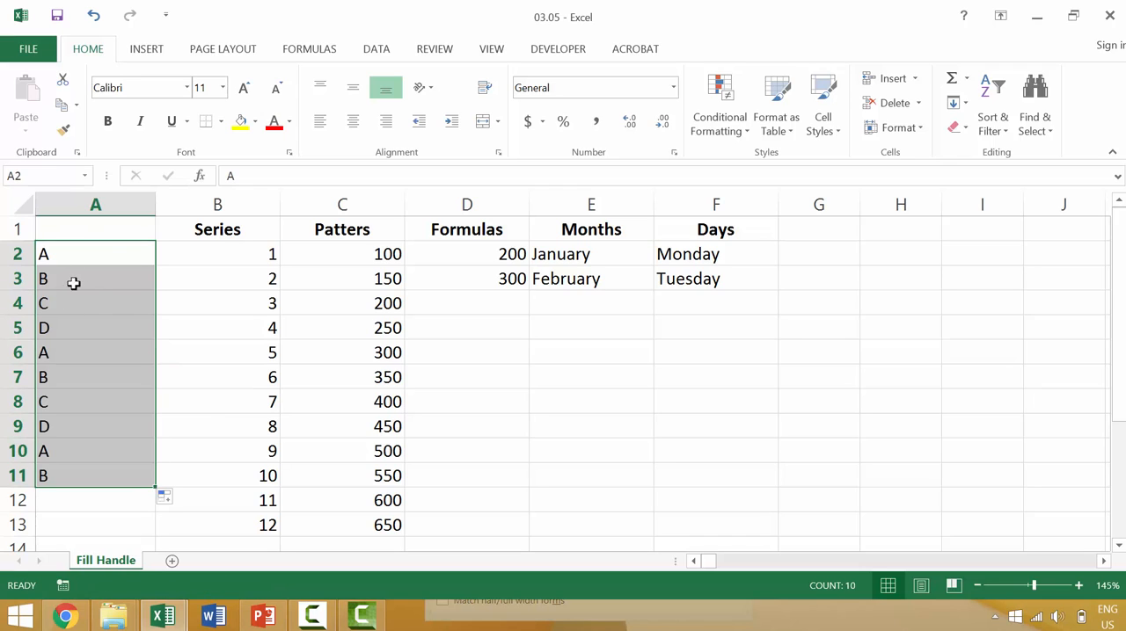
key("Delete")
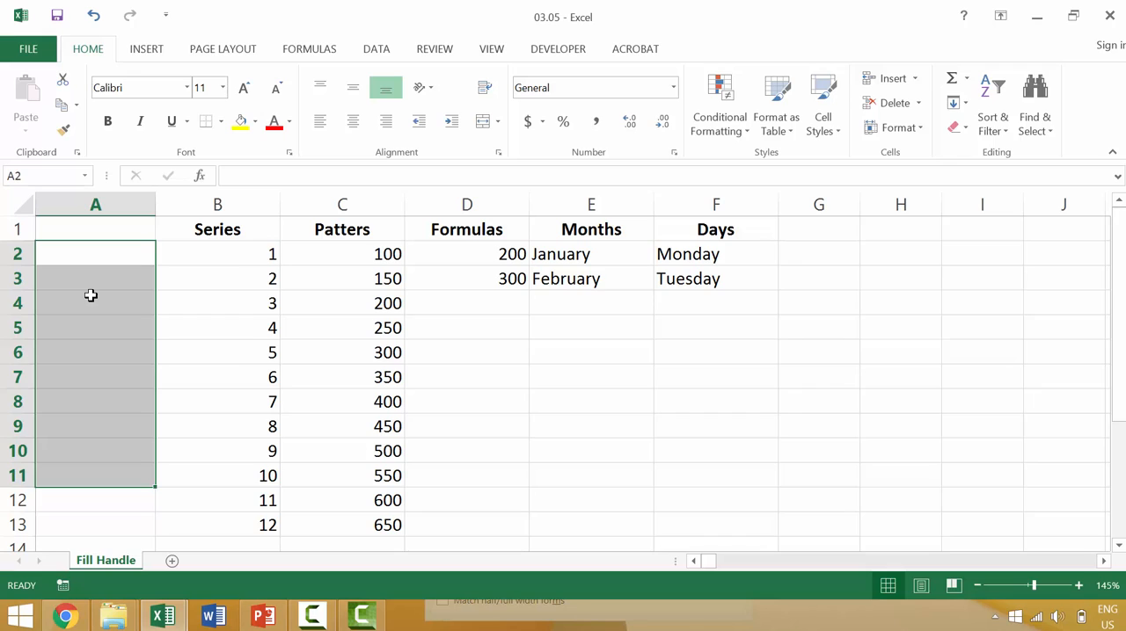
Check the formulas in D2 and D3 and fill them down through D13 in the Formulas column.
left_click(455, 252)
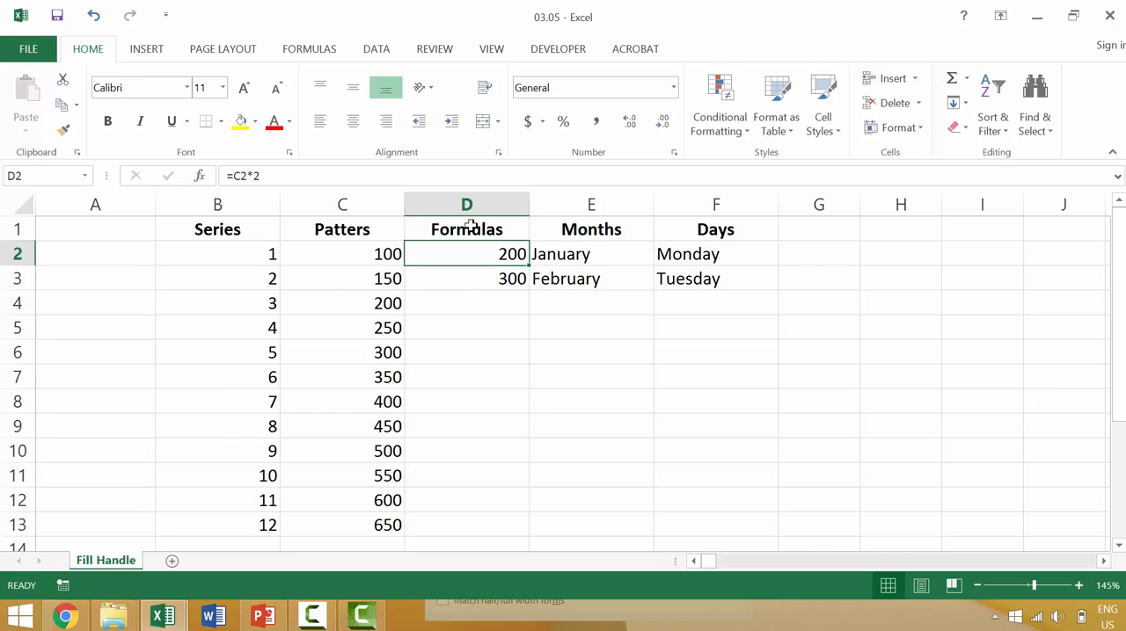
double_click(504, 259)
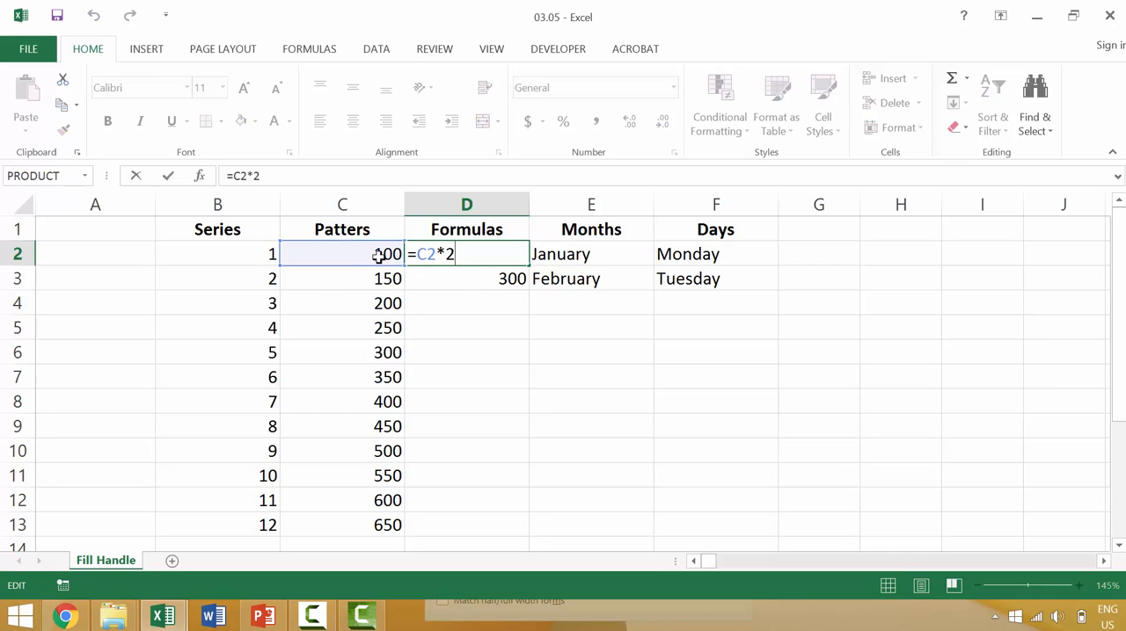
key("Escape")
left_click(481, 275)
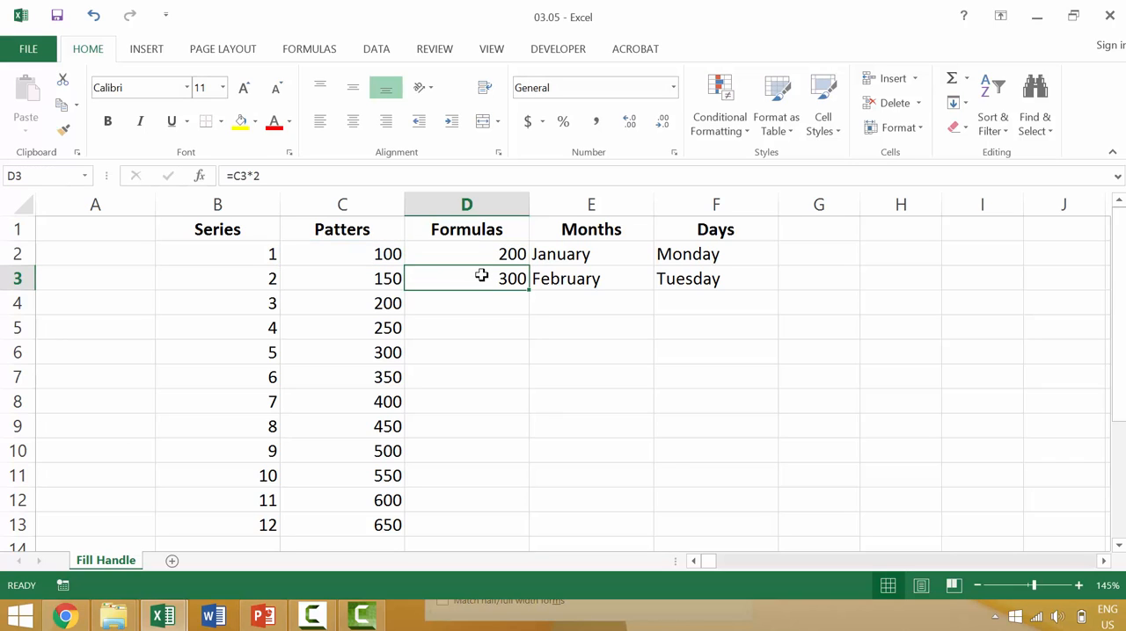
double_click(481, 275)
key("Escape")
left_click_drag(519, 252, 515, 525)
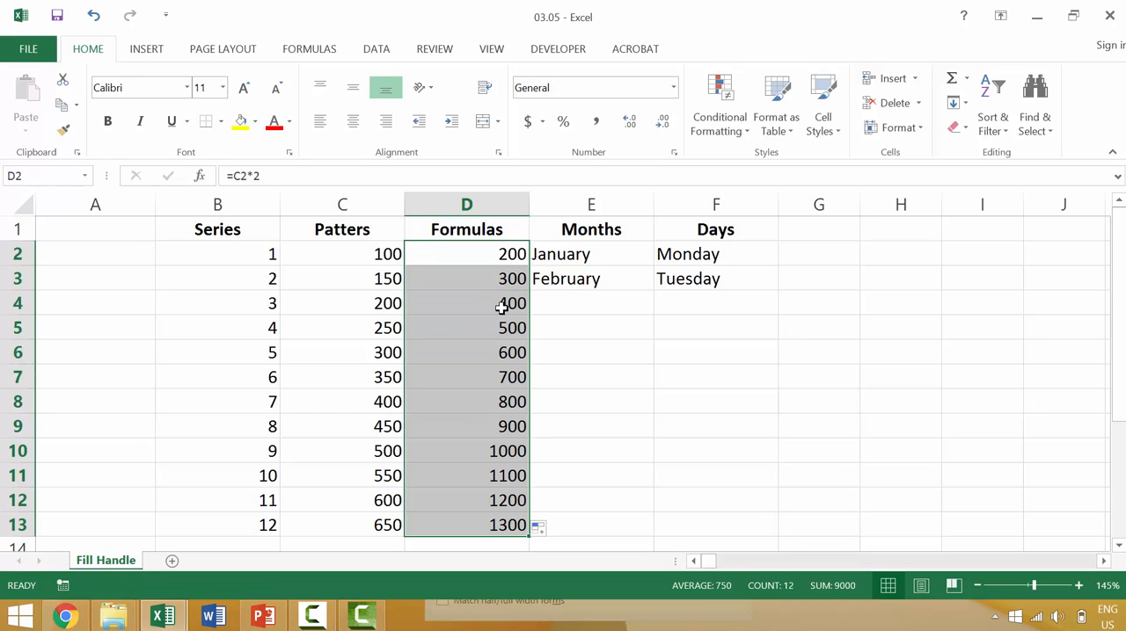
Fill the Months column from January and February in E2:E3 down through E14.
left_click(581, 258)
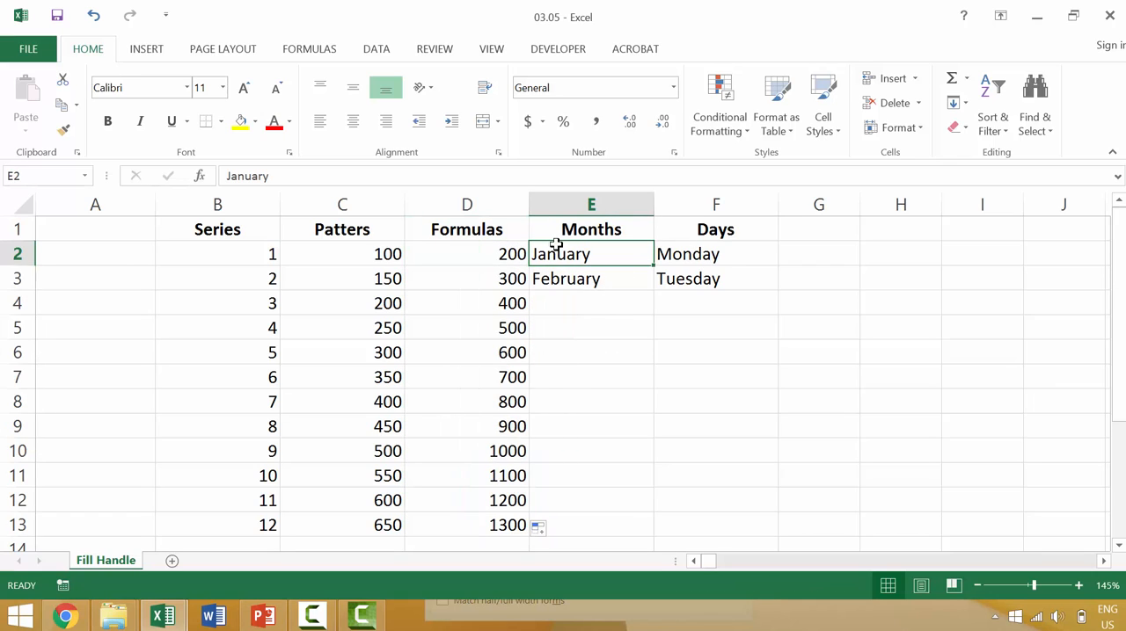
left_click(598, 276, "shift")
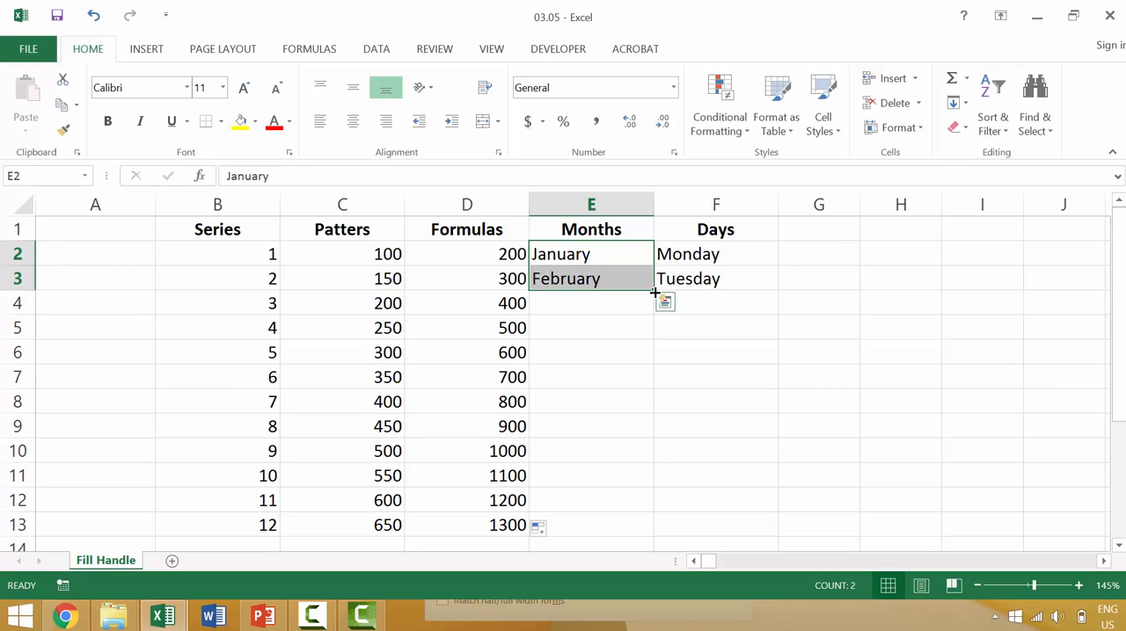
left_click_drag(653, 293, 625, 521)
scroll(633, 504, "down", 1)
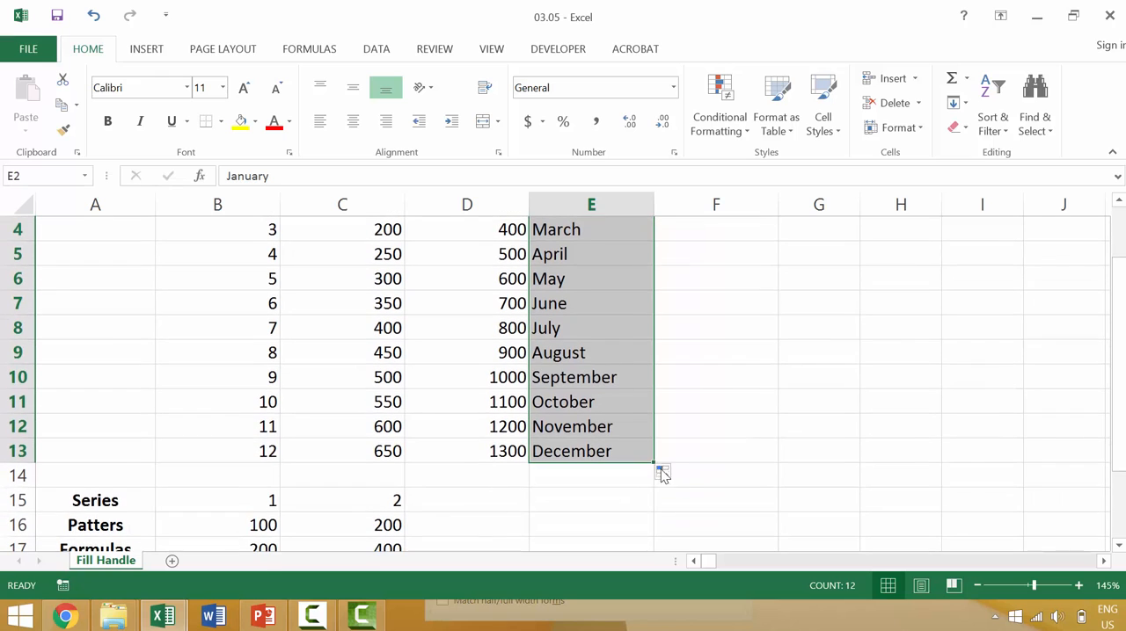
left_click_drag(653, 463, 653, 483)
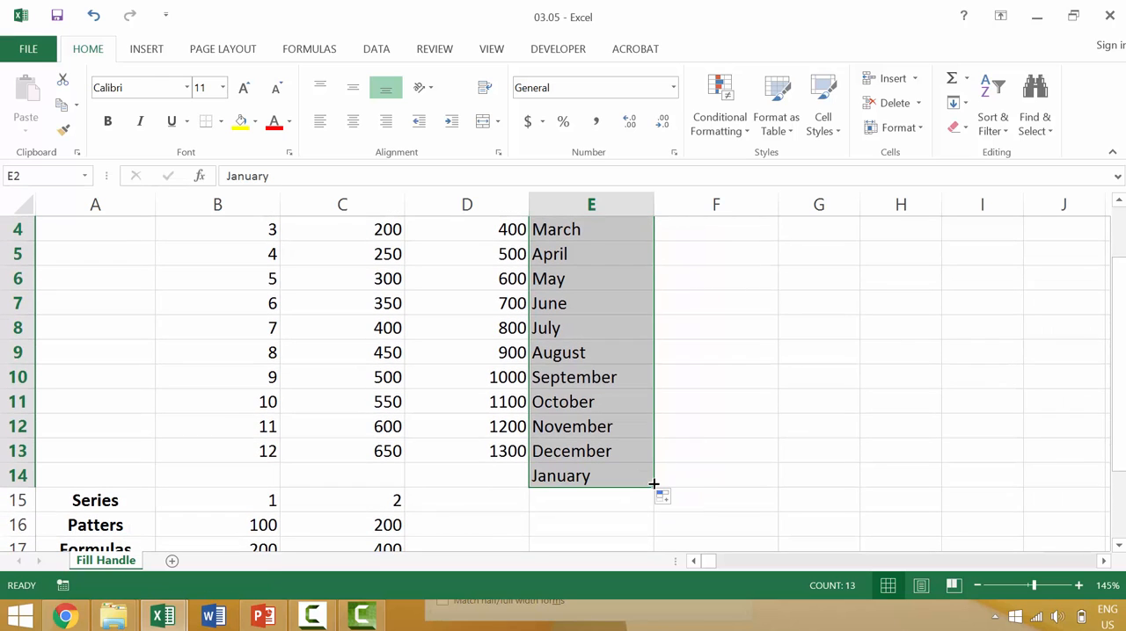
scroll(653, 483, "up", 1)
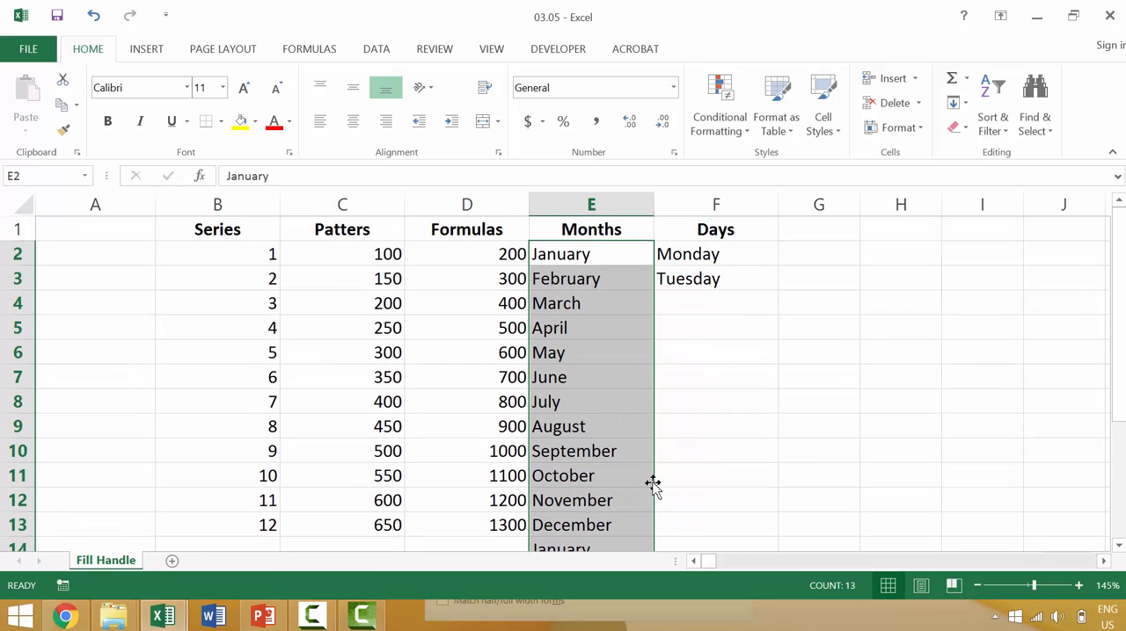
Fill the Days column from Monday and Tuesday in F2:F3 down through F13.
left_click(692, 251)
left_click_drag(694, 266, 696, 281)
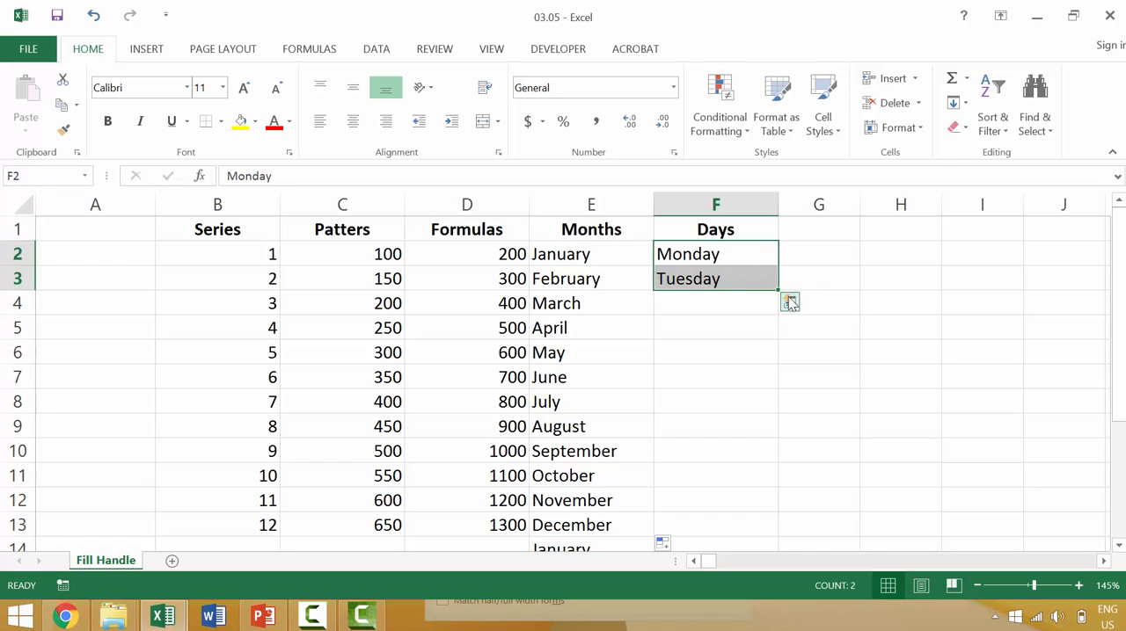
left_click_drag(777, 291, 748, 524)
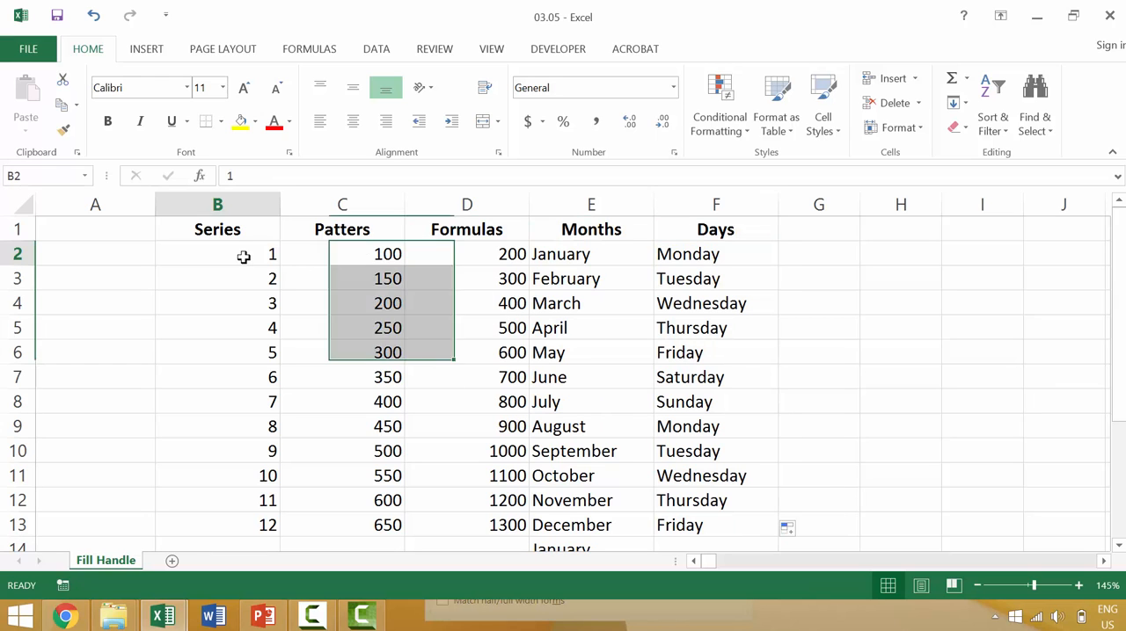
Clear the extra January in E14 below the Months column.
left_click(243, 255)
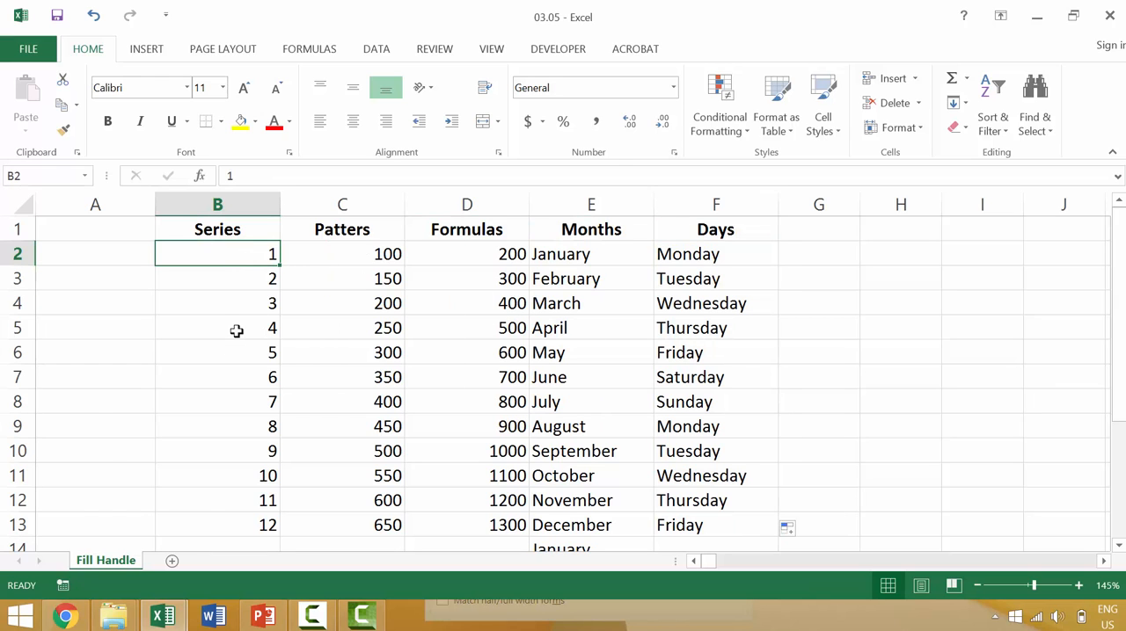
scroll(236, 330, "down", 3)
left_click(562, 334)
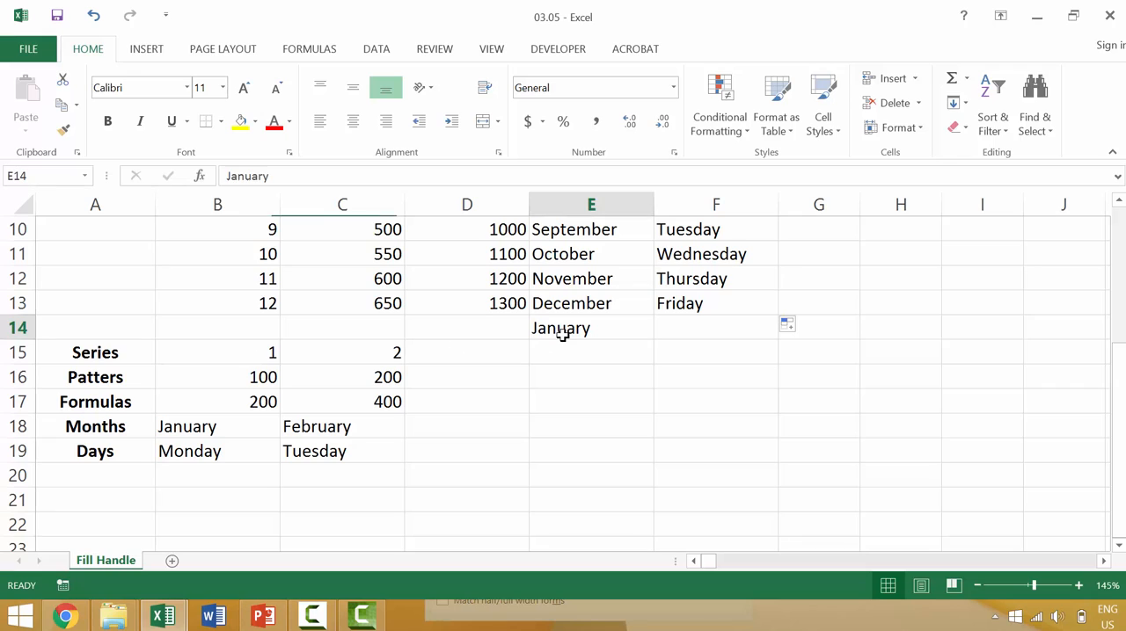
key("Delete")
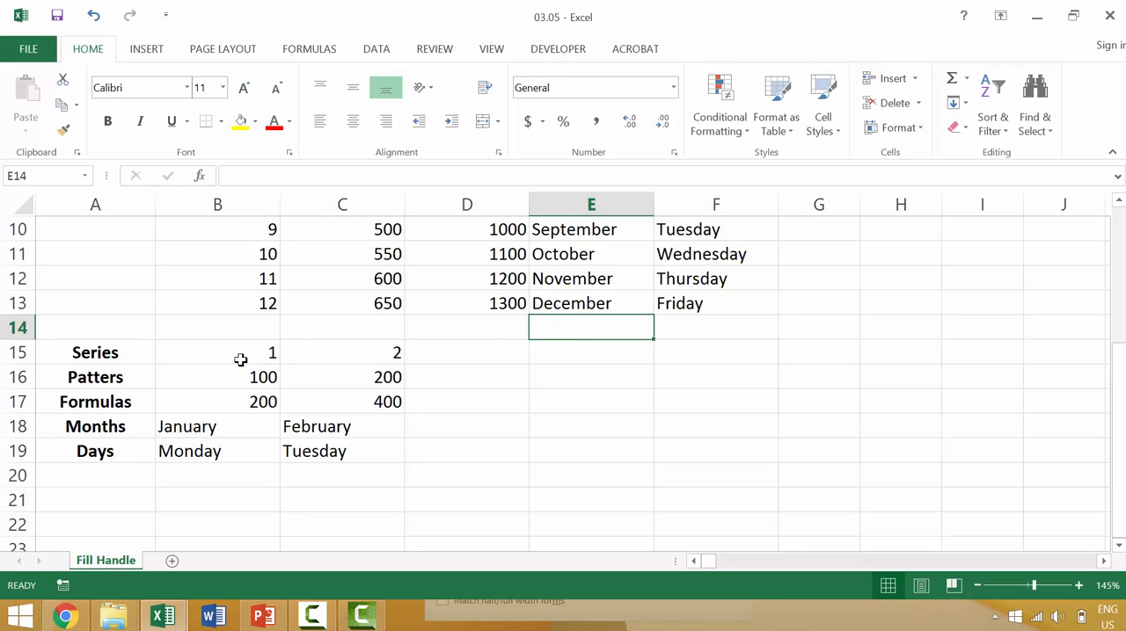
Fill the Series row from B15:C15 and the Patters row from B16:C16 across through column H.
left_click_drag(203, 350, 959, 352)
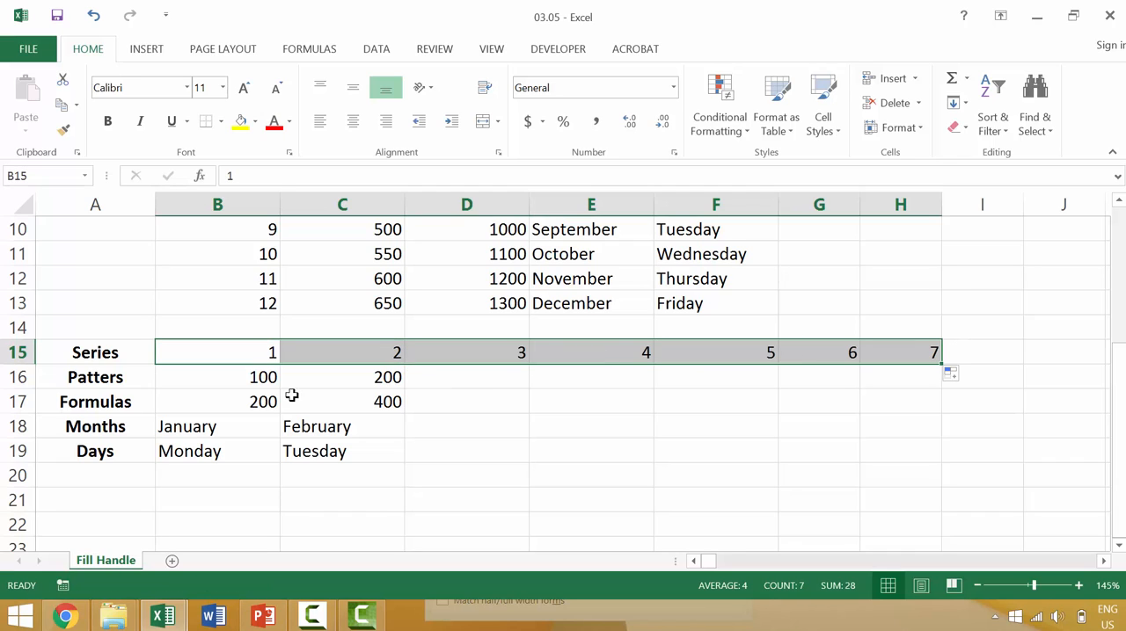
left_click_drag(348, 373, 919, 381)
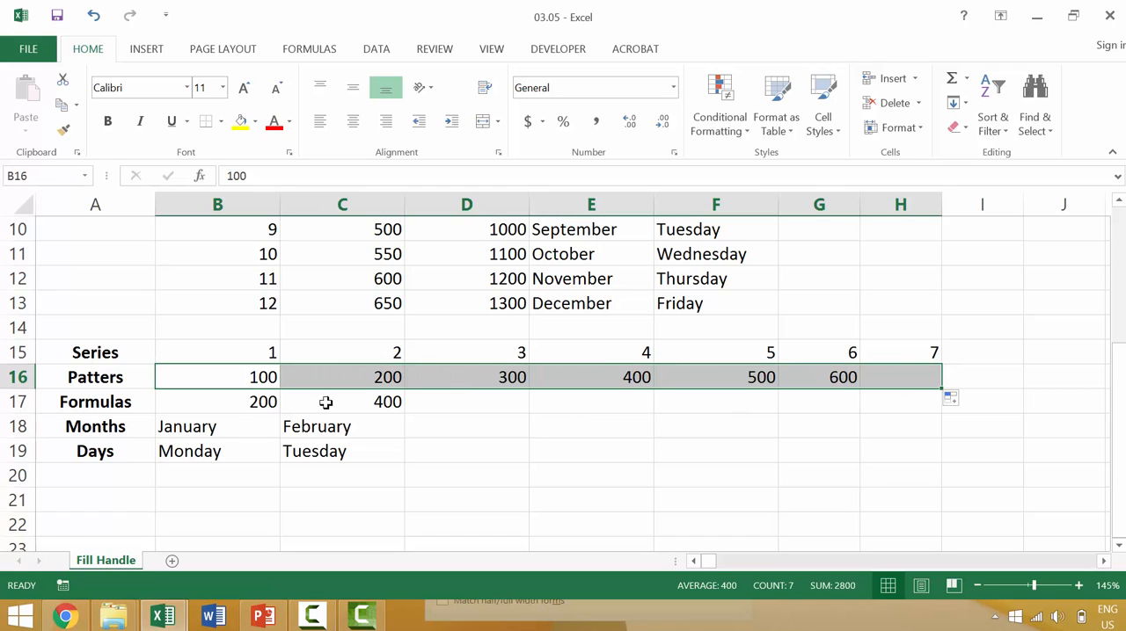
Check the formulas in B17 and C17 and fill them across the Formulas row through H17.
left_click(219, 402)
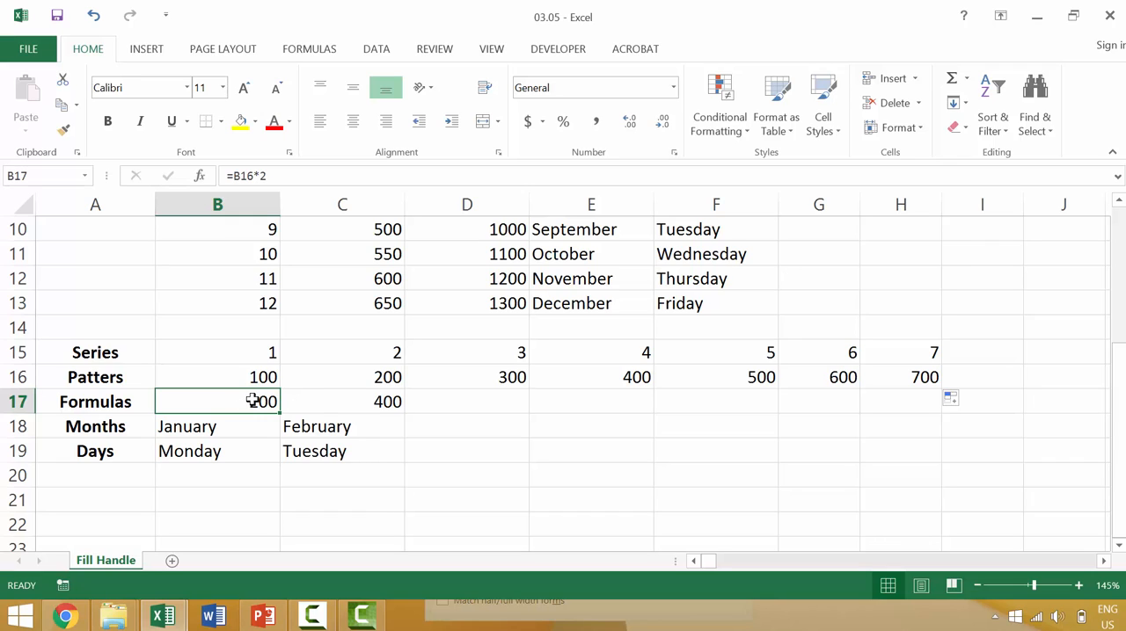
left_click(329, 401)
left_click_drag(261, 404, 932, 411)
scroll(273, 386, "down", 1)
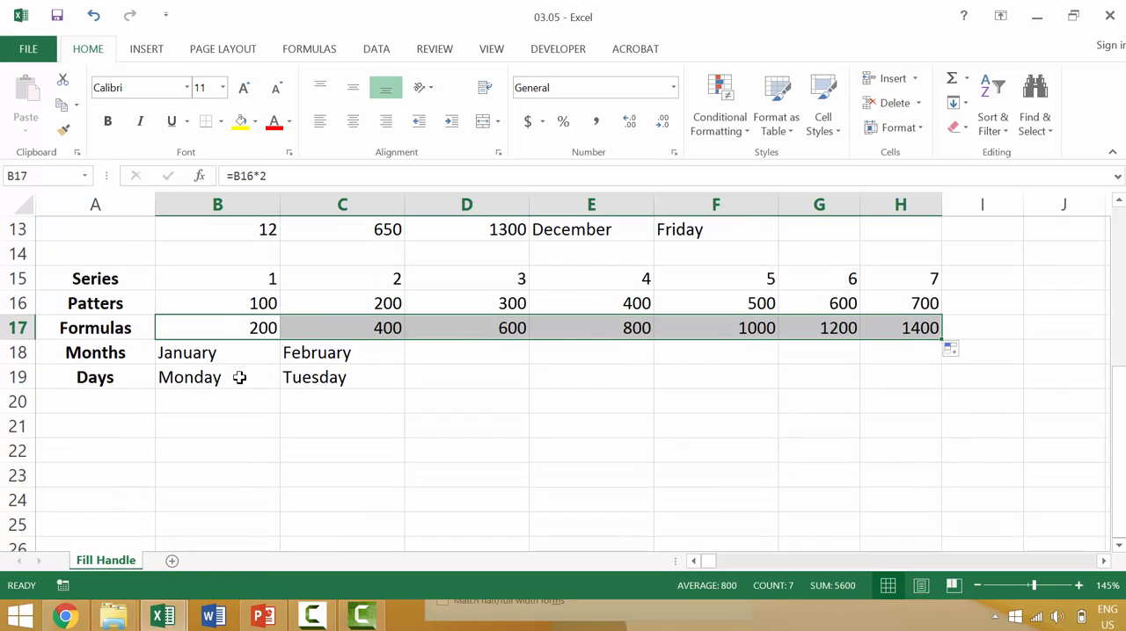
Fill the Months and Days rows together from B18:C19 across through column H.
left_click(225, 353)
left_click_drag(321, 358, 341, 356)
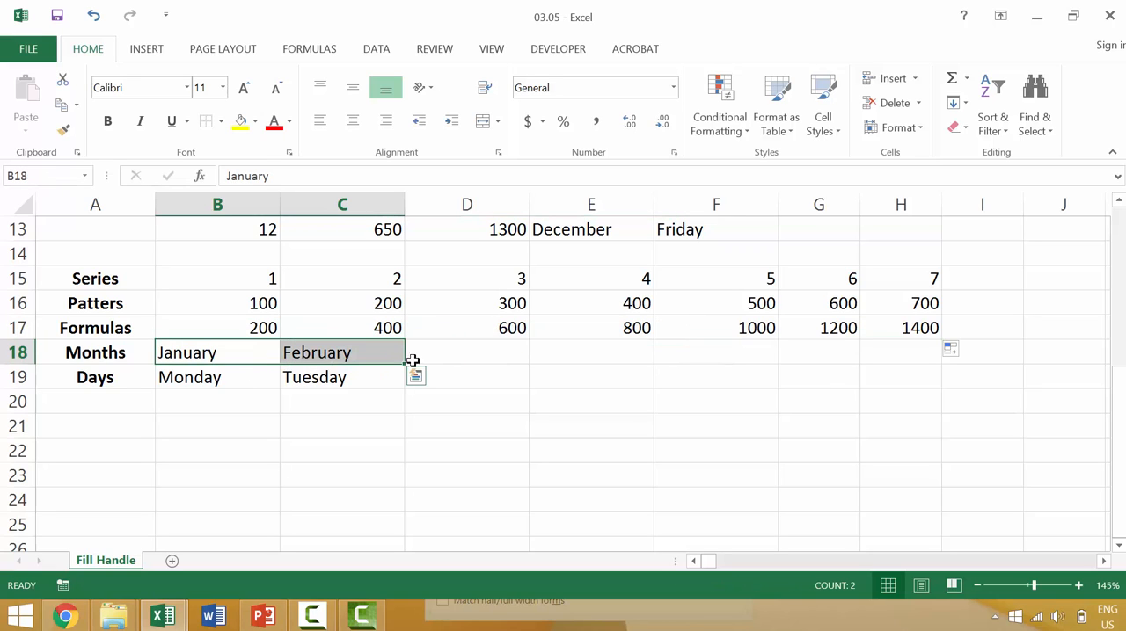
left_click(352, 380, "shift")
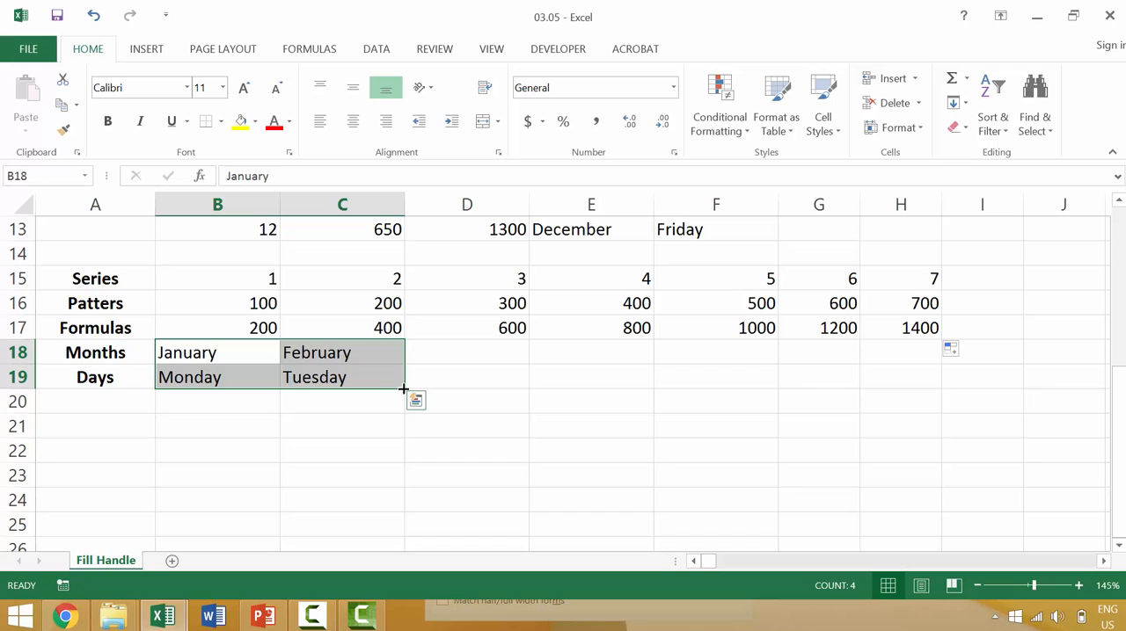
left_click_drag(397, 385, 948, 355)
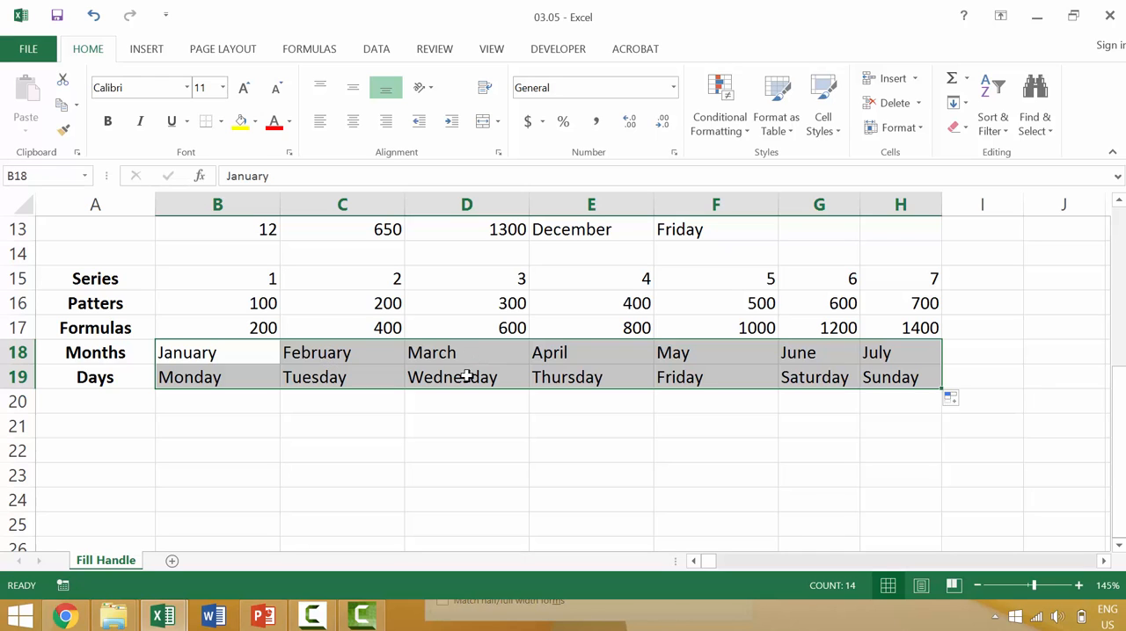
Fill the single value 1 from B2 down the Series column through B13.
scroll(663, 395, "up", 4)
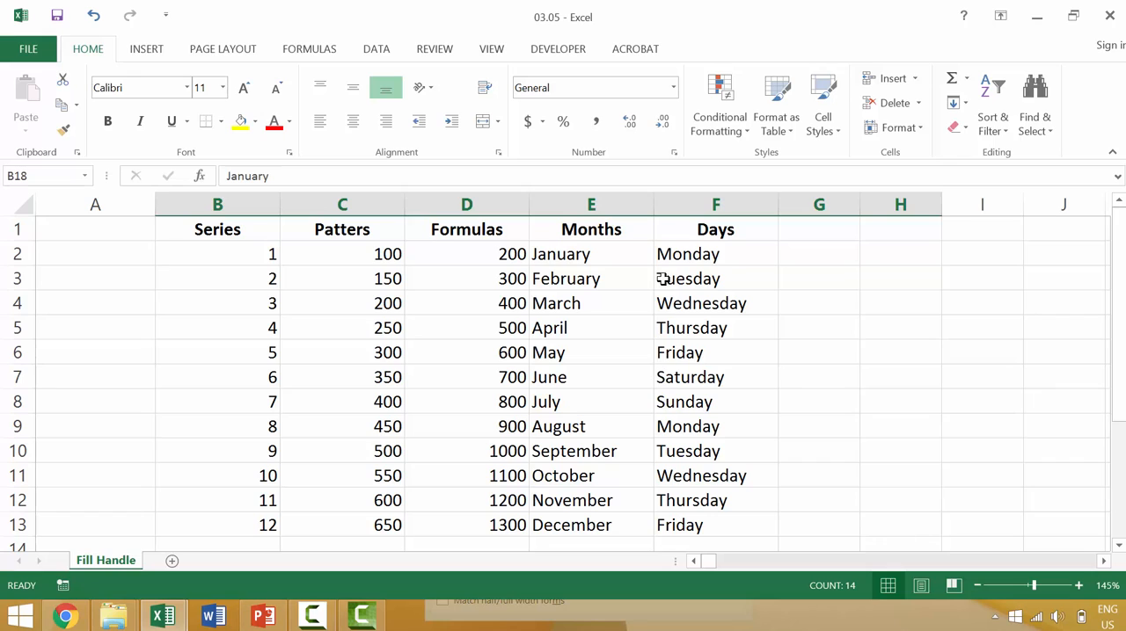
left_click(265, 255)
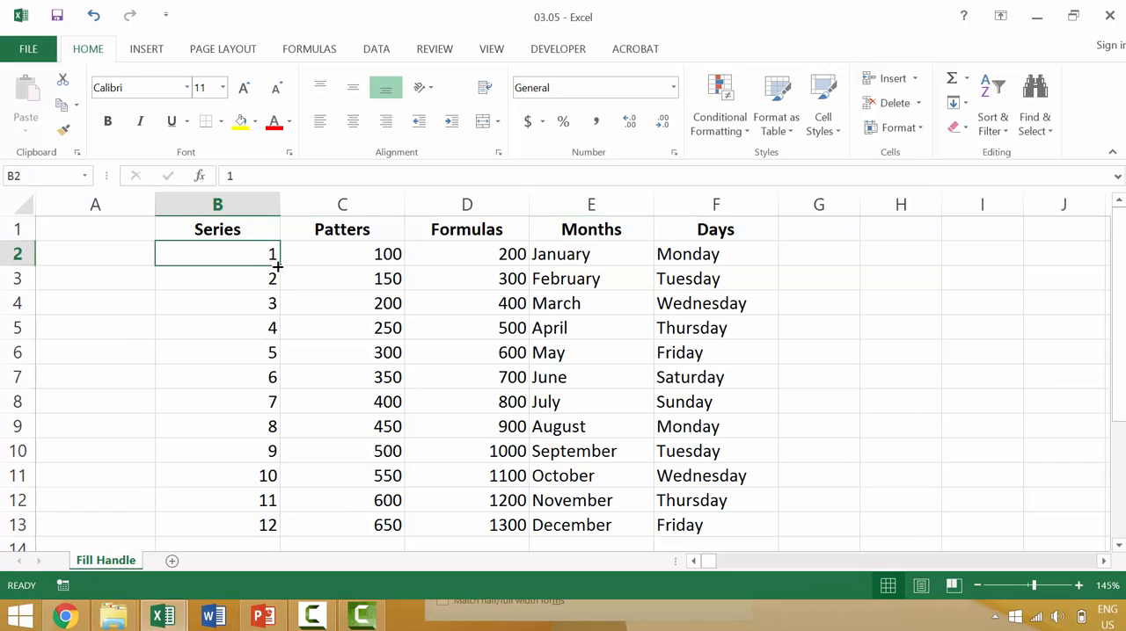
left_click_drag(277, 266, 284, 535)
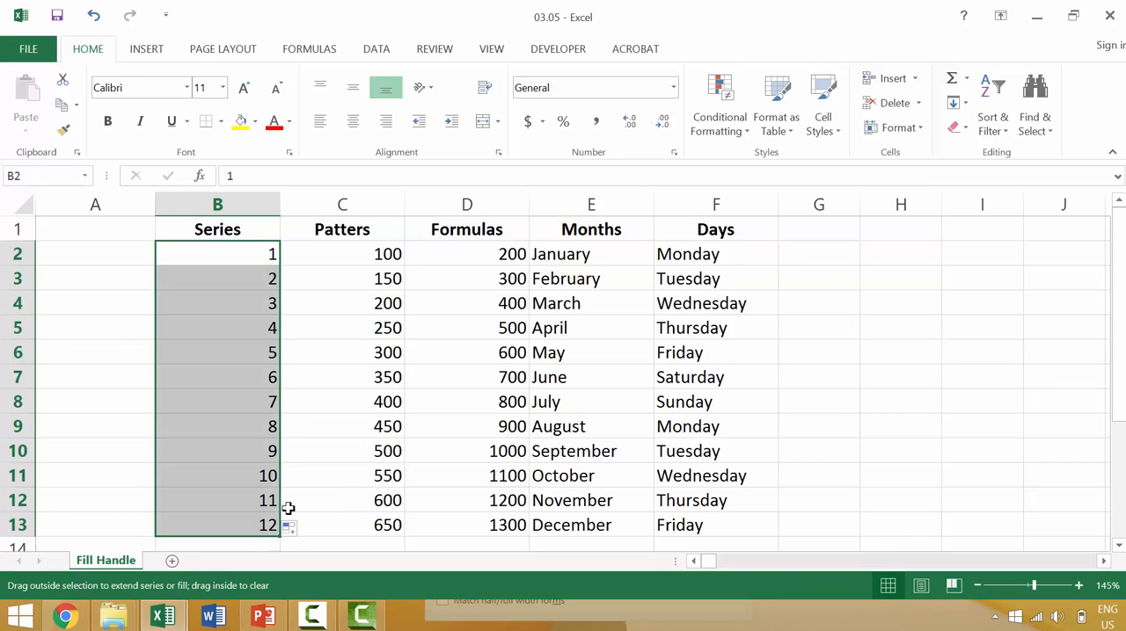
Enter A in A2 and fill that single cell down through A8.
left_click(76, 260)
type("A")
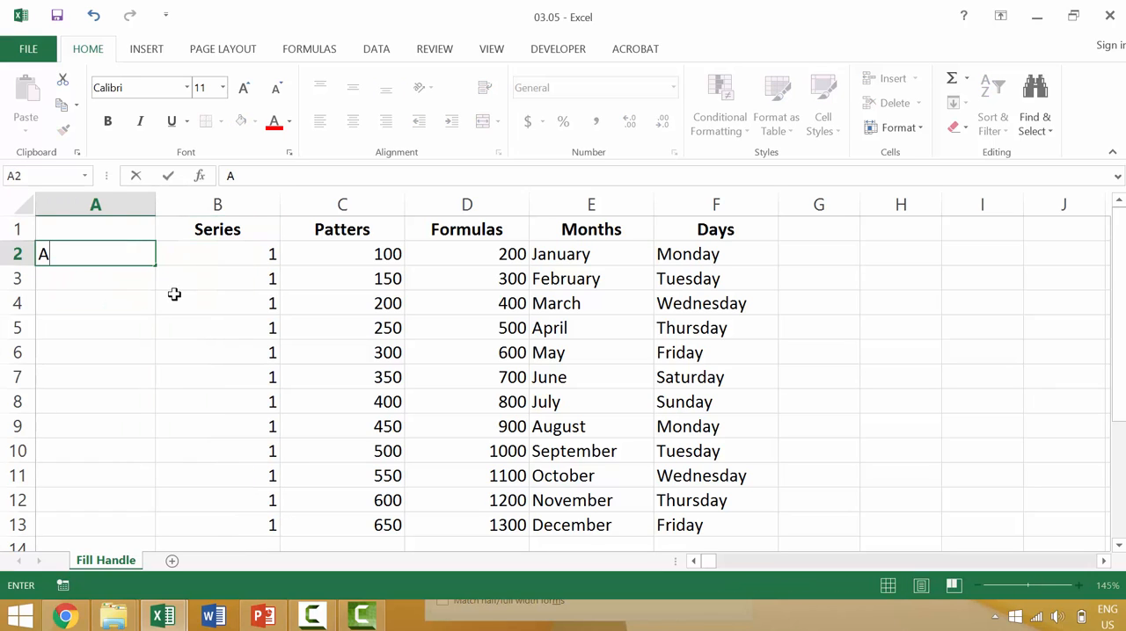
key("Return")
left_click(148, 259)
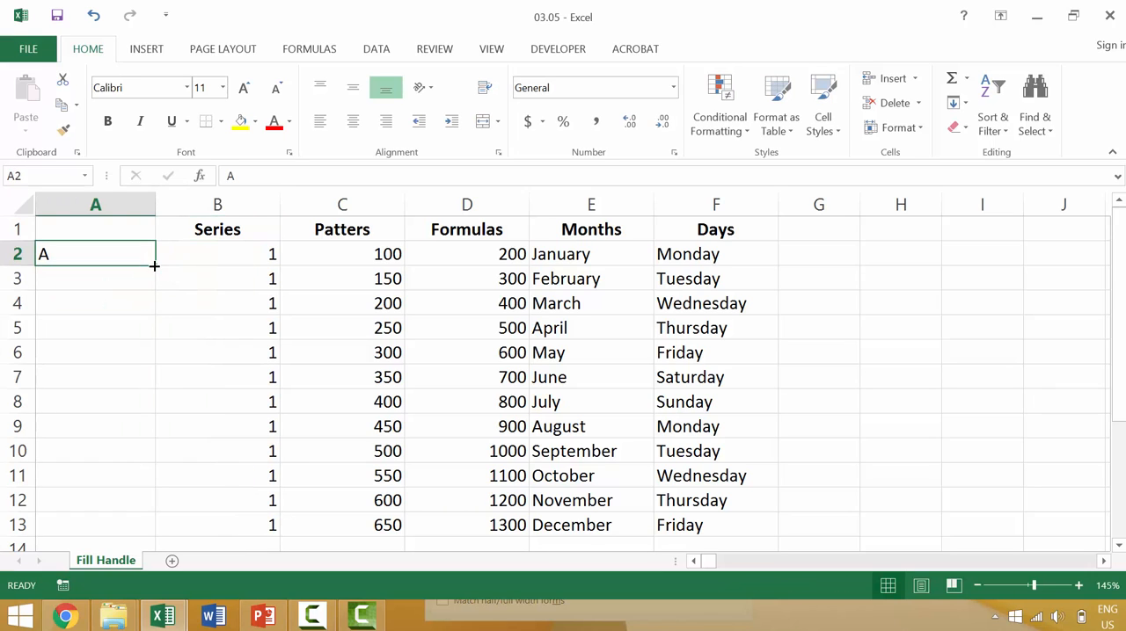
left_click_drag(154, 266, 146, 413)
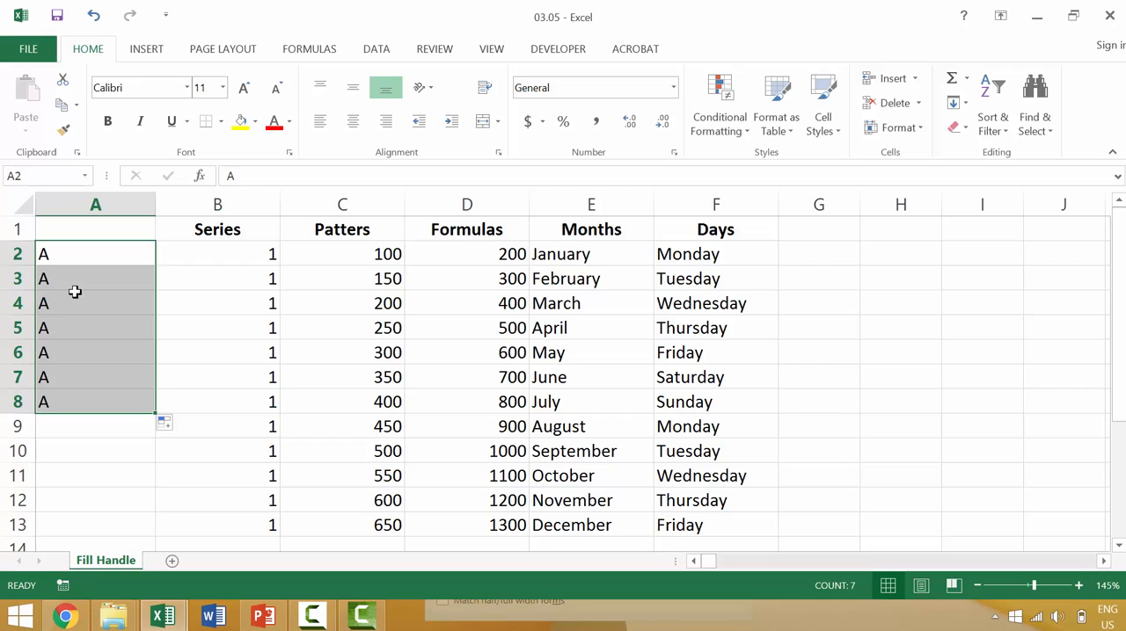
left_click(75, 293)
Set C2 to 50 and C3 to 250 in the Patters column and fill the pattern down through C13.
left_click(356, 255)
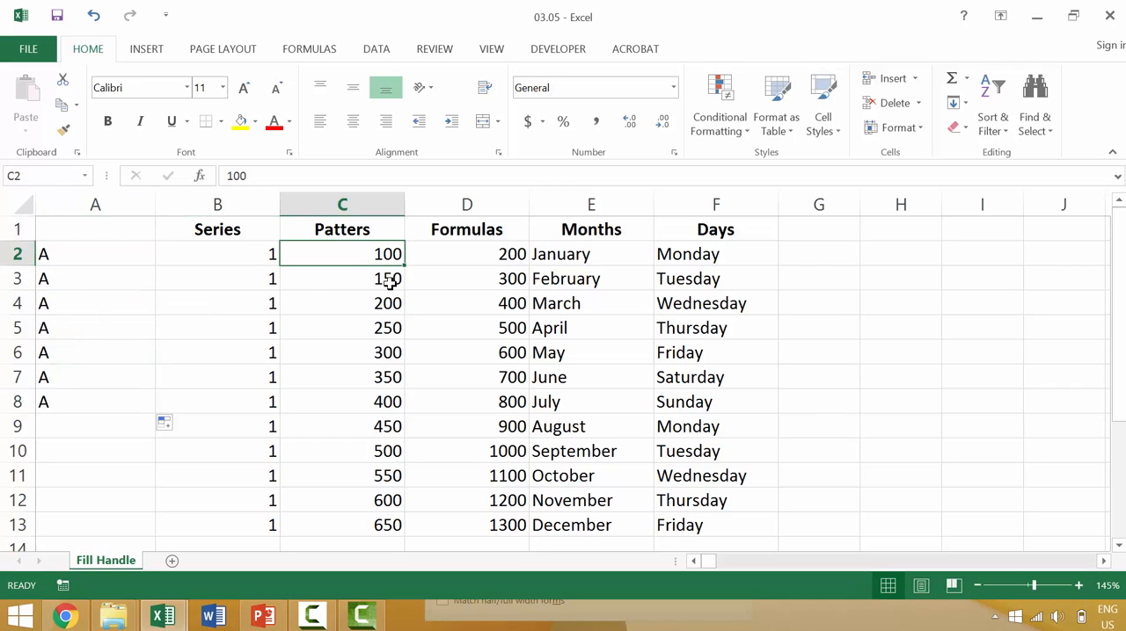
left_click(390, 282, "shift")
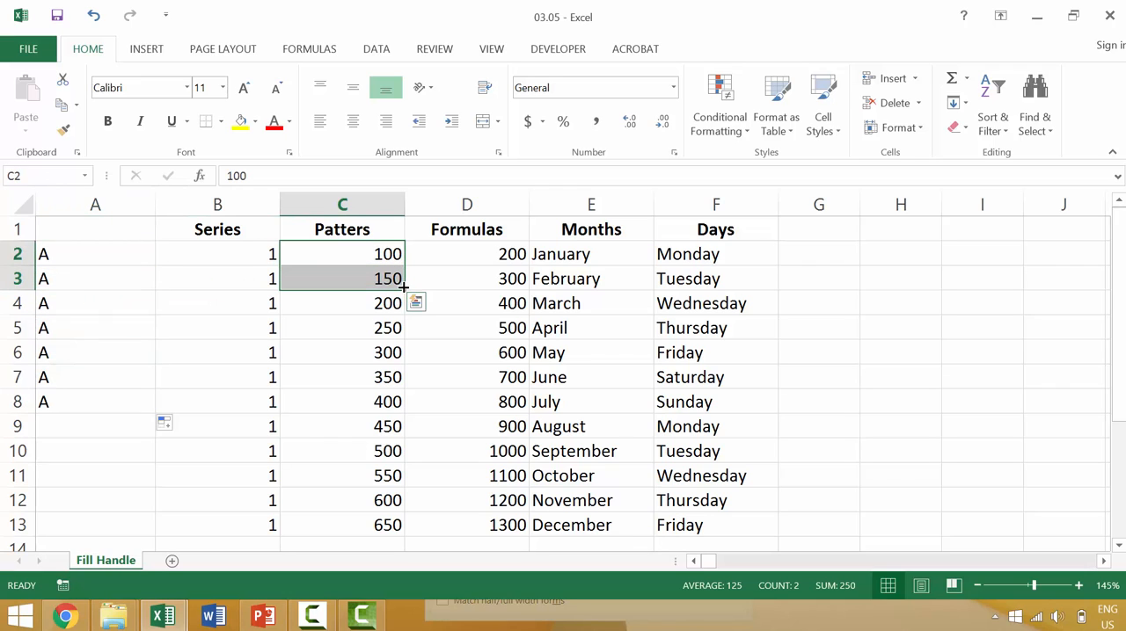
left_click(380, 252)
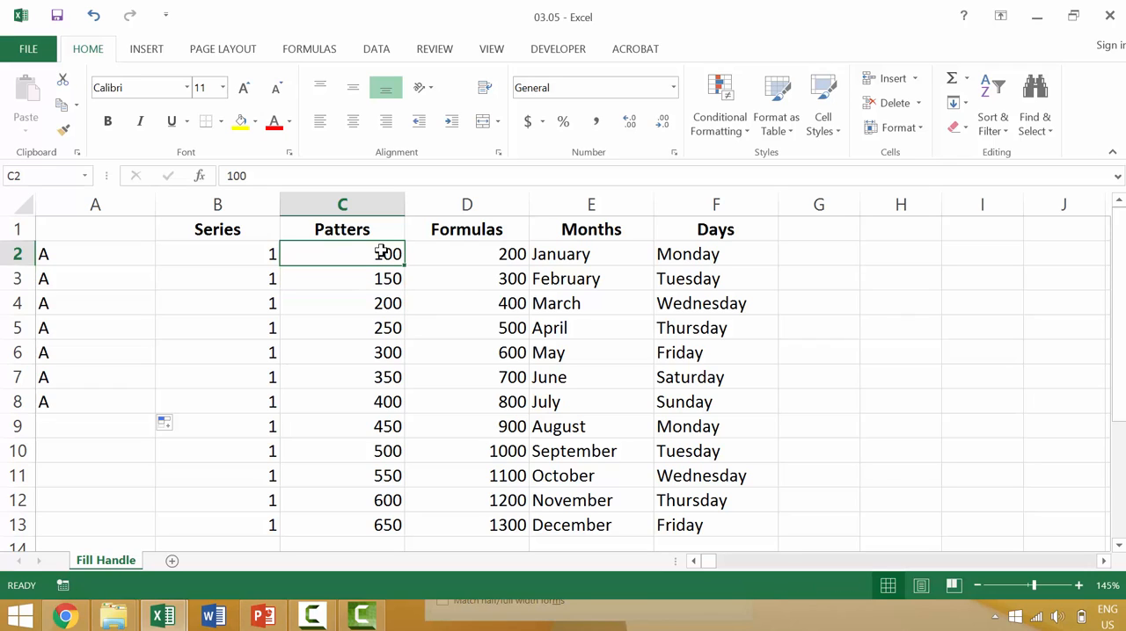
type("50")
key("Return")
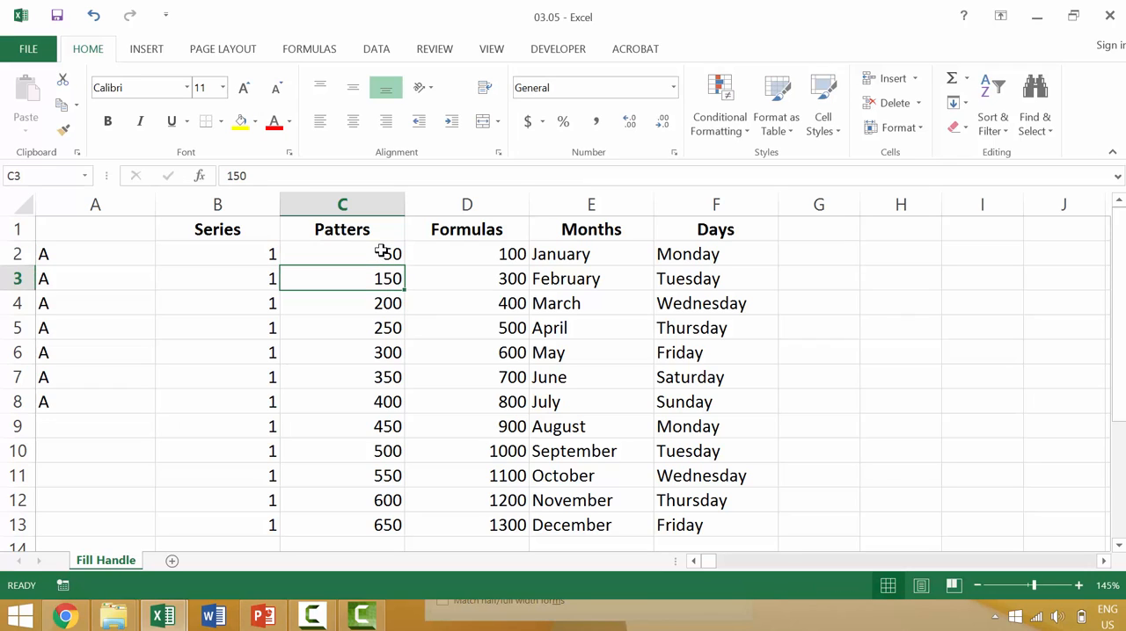
type("250")
key("Return")
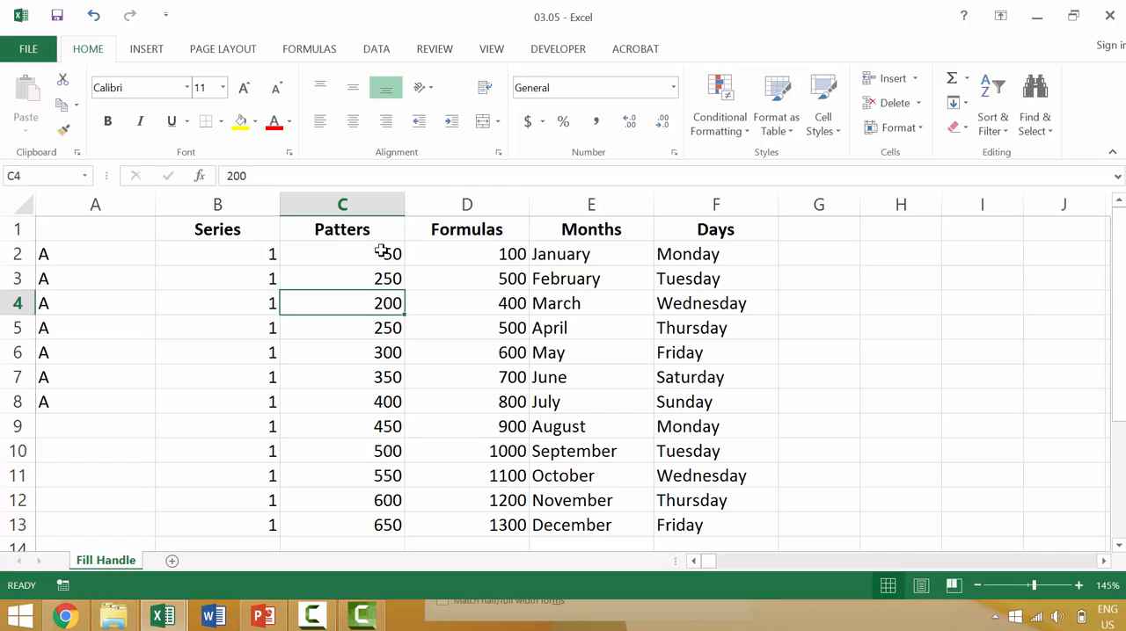
left_click(381, 253)
left_click_drag(380, 252, 387, 526)
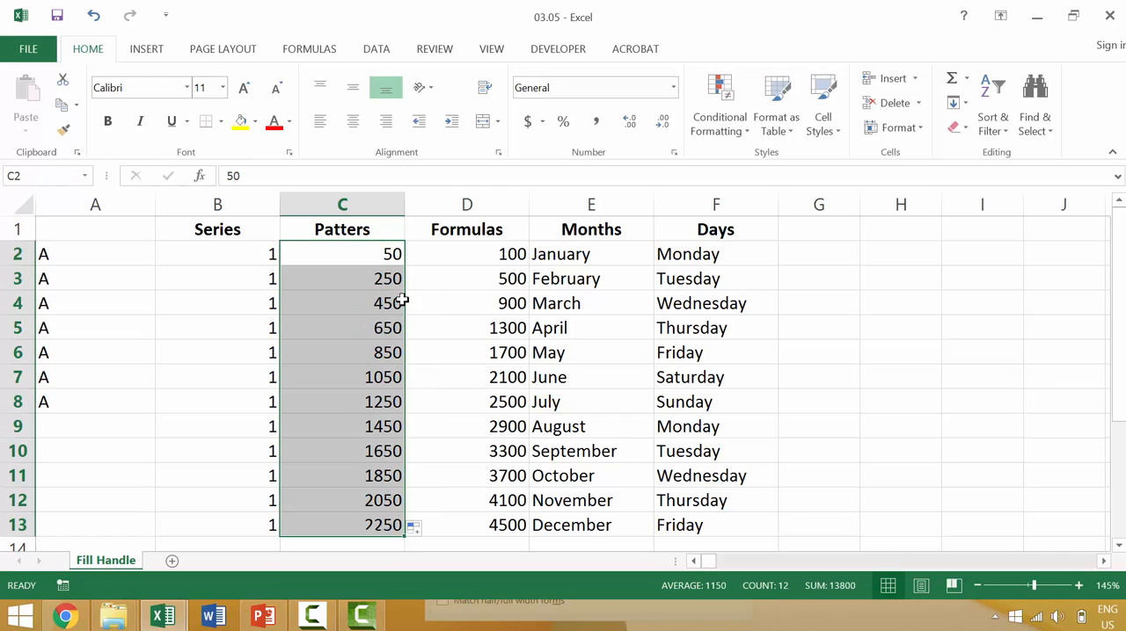
Review the first cells of the Formulas, Months and Days columns and the filled rows below the table.
left_click(521, 256)
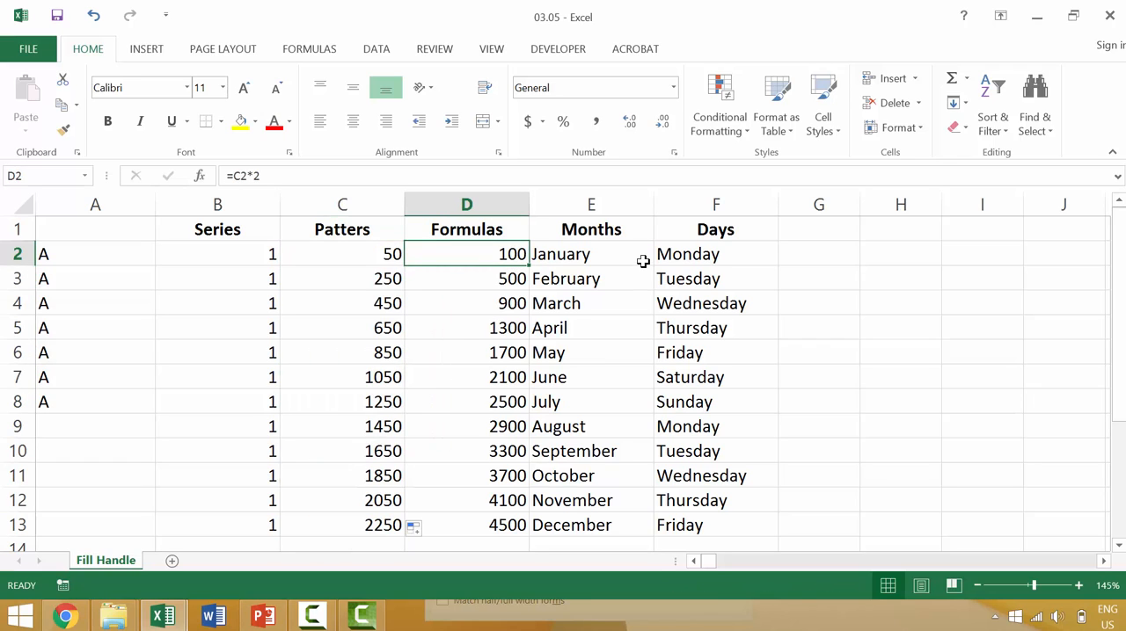
left_click(576, 256)
left_click(691, 256)
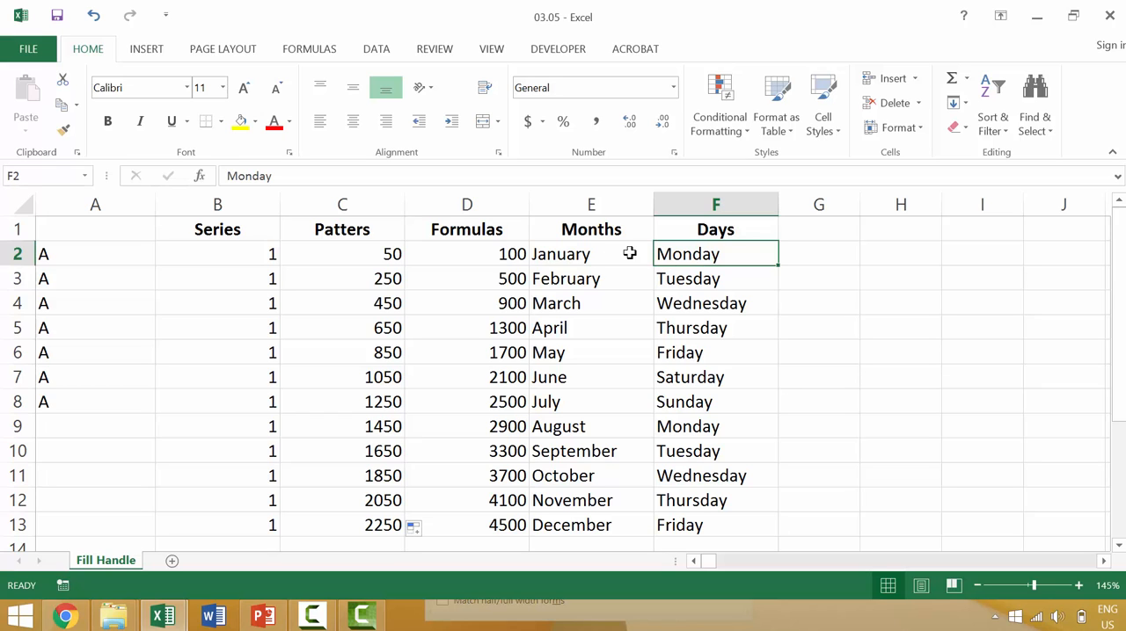
scroll(654, 273, "down", 3)
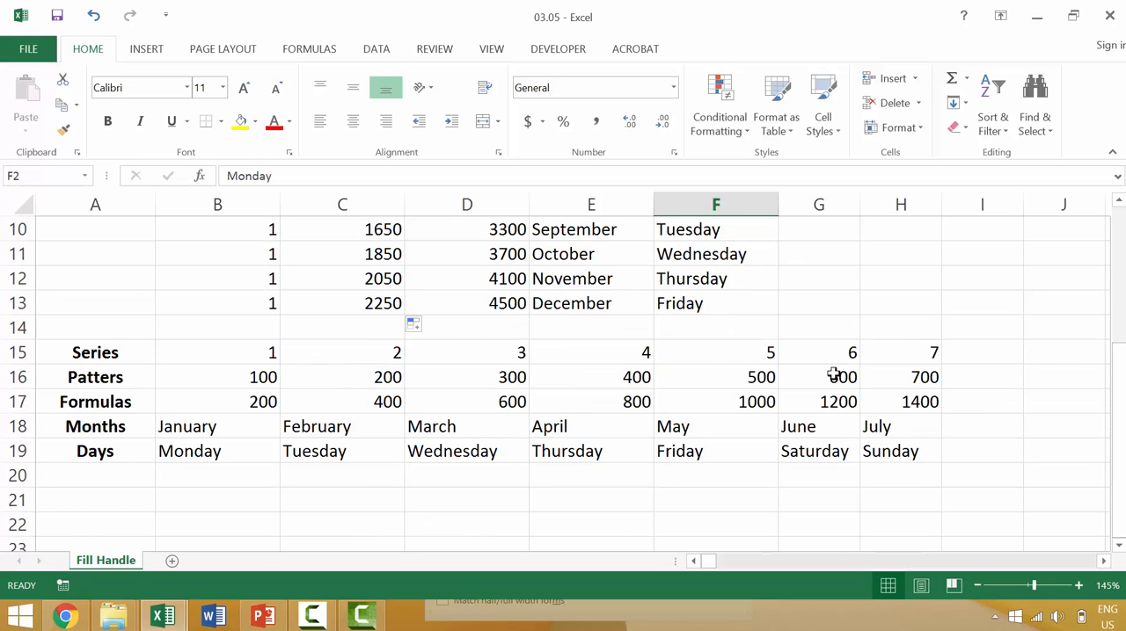